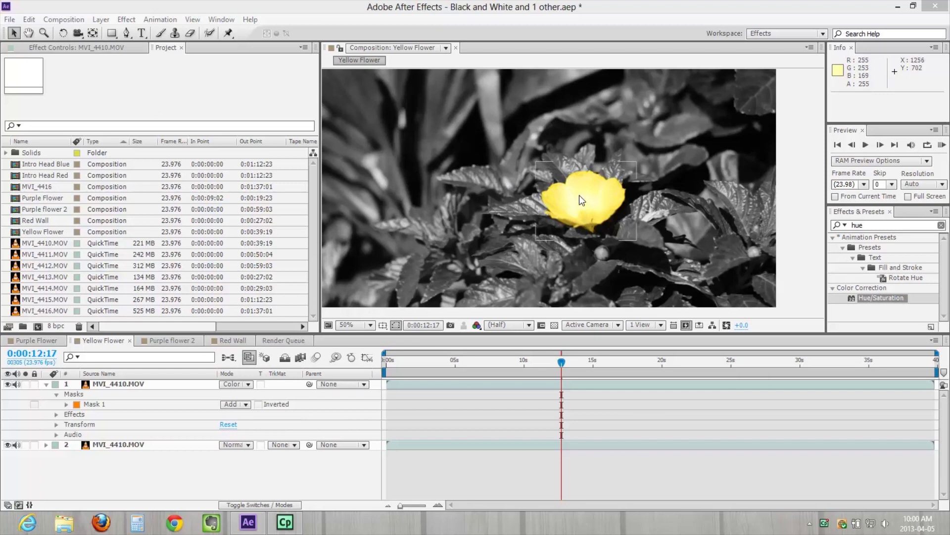
Step: Look through the footage clips in the Project panel and settle on MVI_4413.MOV
left_click(55, 245)
left_click(50, 262)
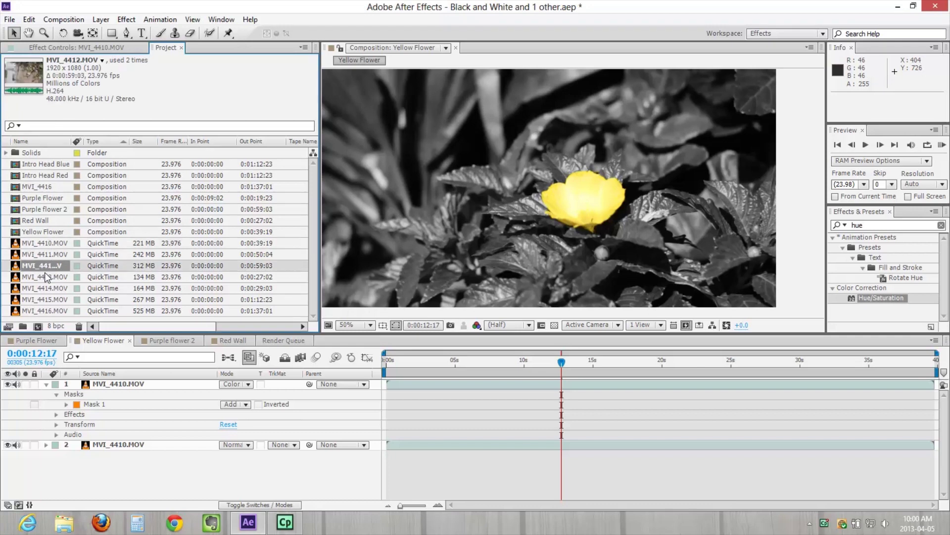
left_click(44, 274)
left_click(44, 286)
left_click(40, 278)
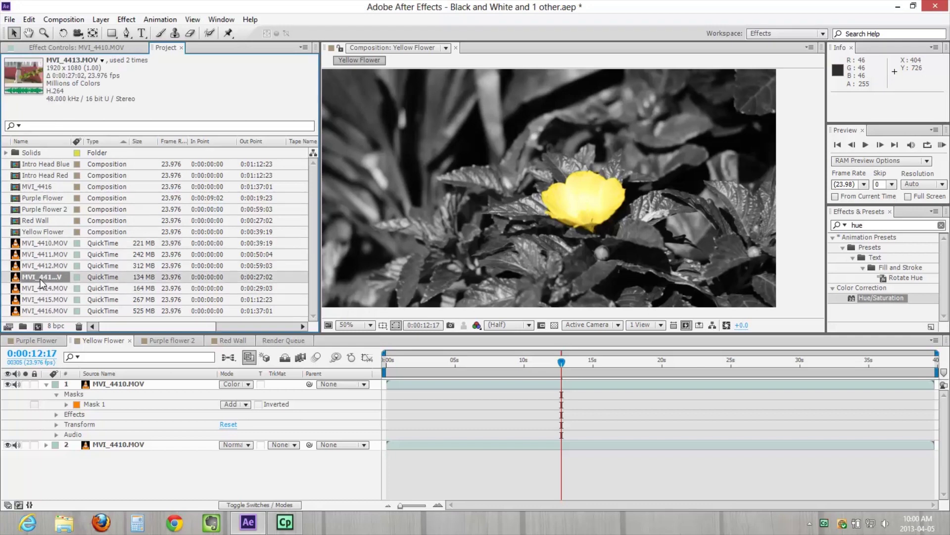
Step: Create a new composition from MVI_4413.MOV and widen the composition viewer
left_click_drag(40, 278, 41, 325)
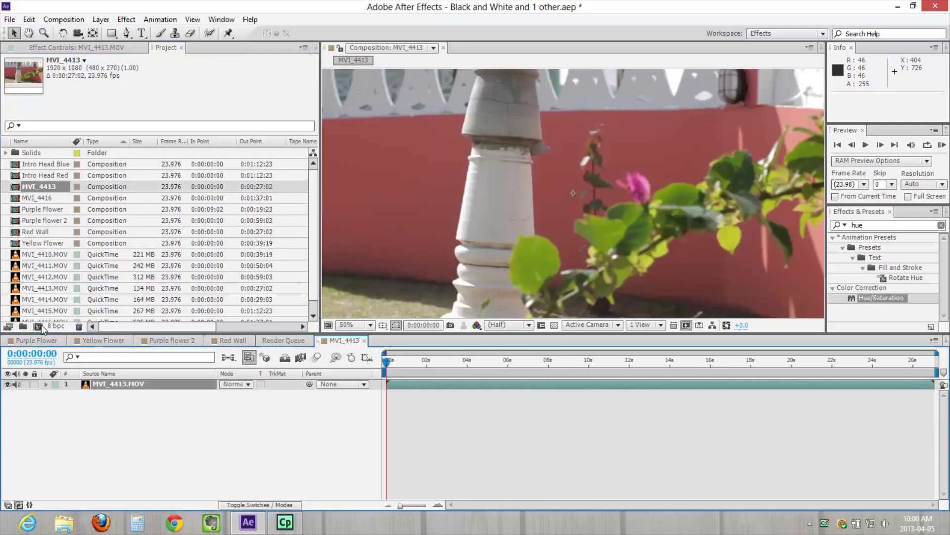
scroll(558, 209, "down", 1)
scroll(558, 209, "up", 1)
left_click_drag(319, 84, 215, 87)
scroll(545, 196, "down", 2)
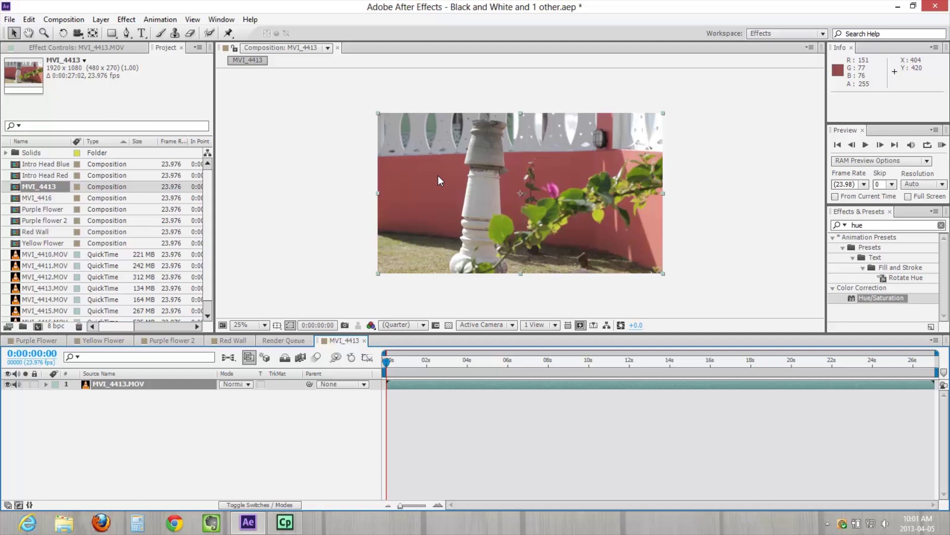
Step: Duplicate the clip layer with copy and paste
left_click(95, 471)
left_click(129, 388)
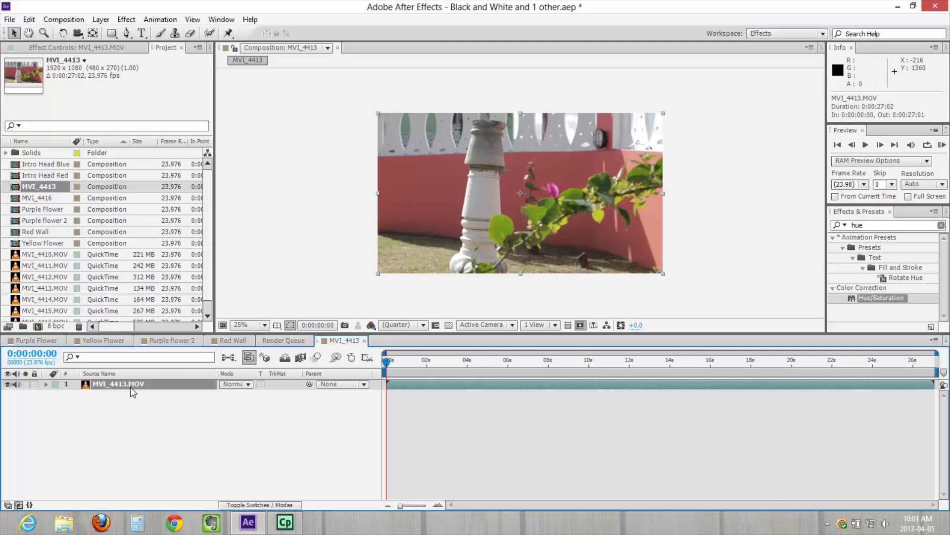
key("ctrl+c")
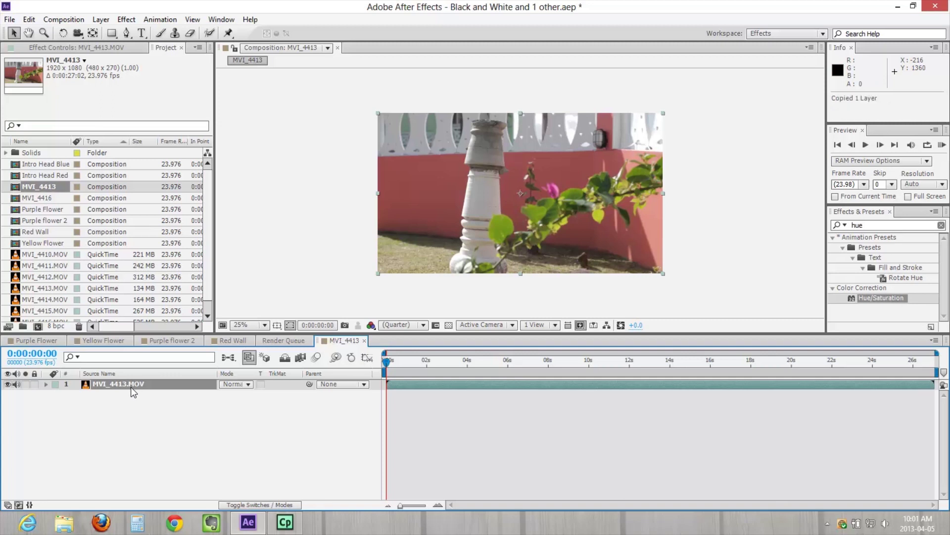
key("ctrl+v")
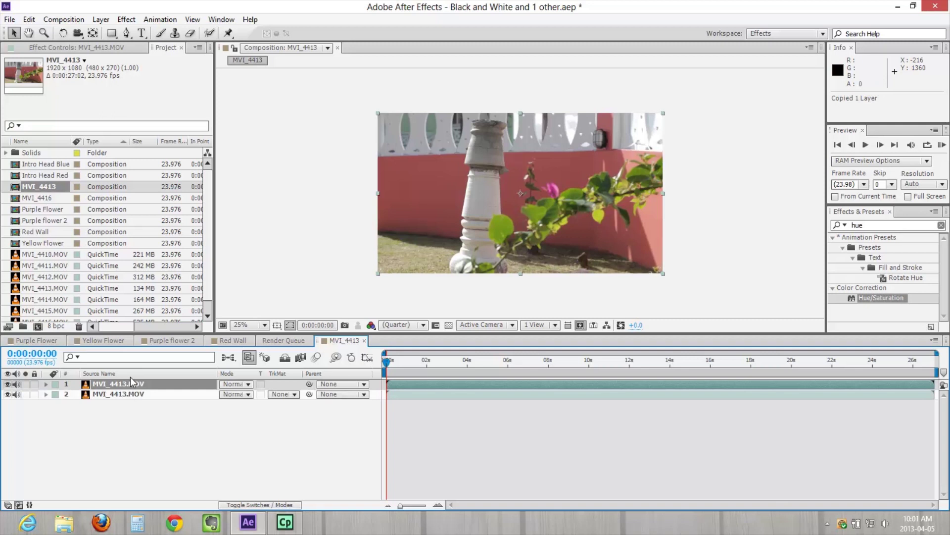
Step: Rename the lower layer BW and the top layer Colour
left_click(121, 394)
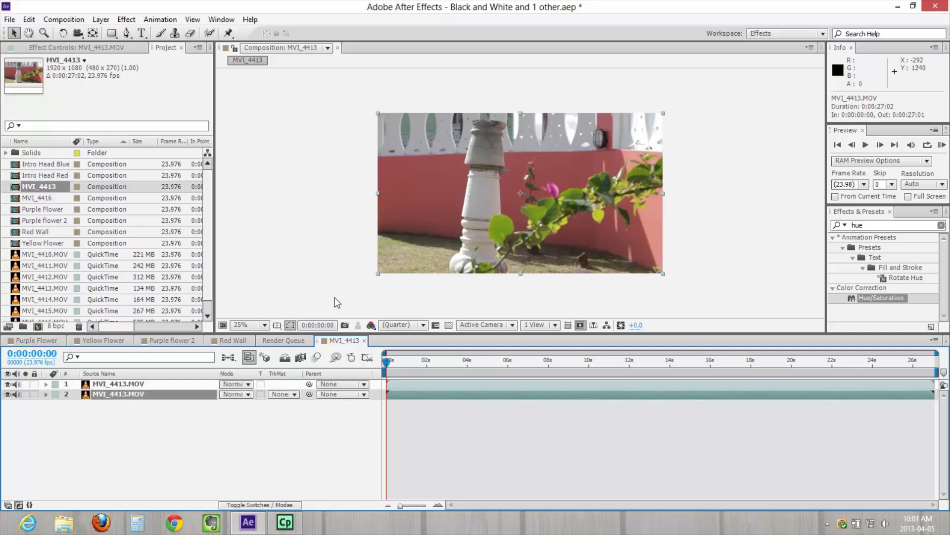
key("Return")
type("BW")
key("Escape")
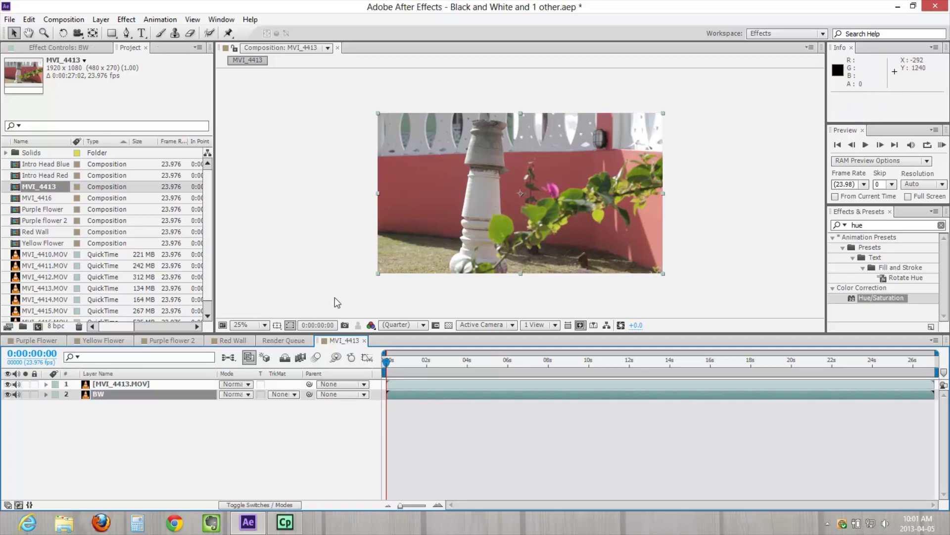
left_click(131, 375)
left_click(132, 386)
key("Return")
type("Colour")
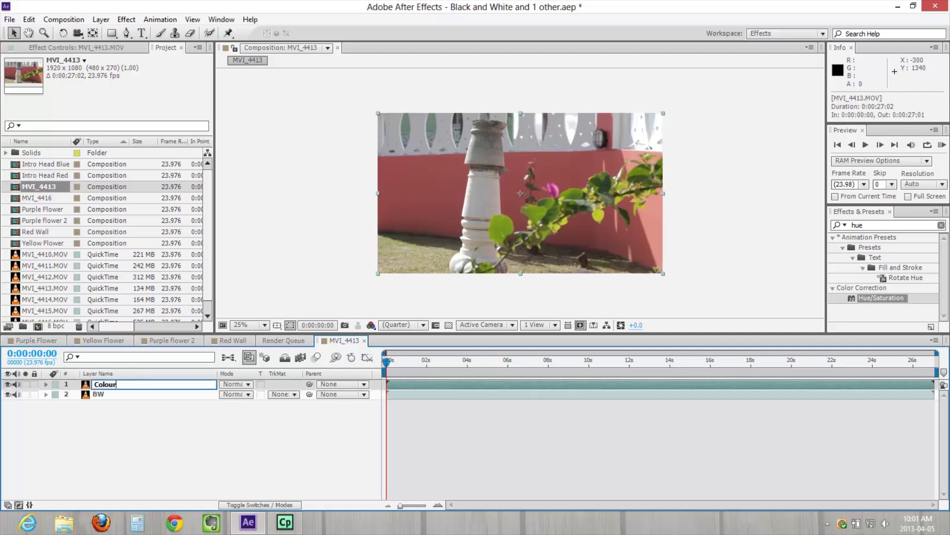
key("Return")
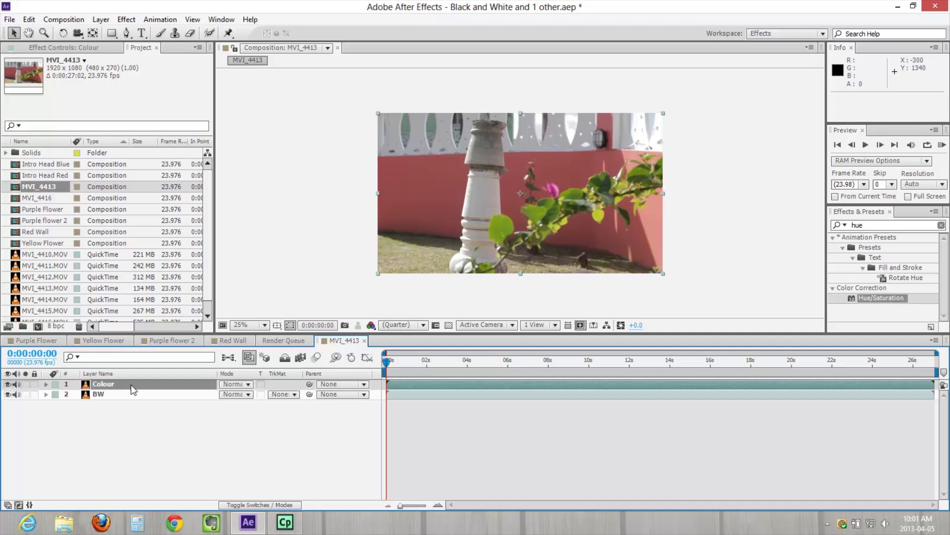
Step: Hide the Colour layer and apply Tint and Curves to the BW layer
left_click(107, 395)
left_click(7, 384)
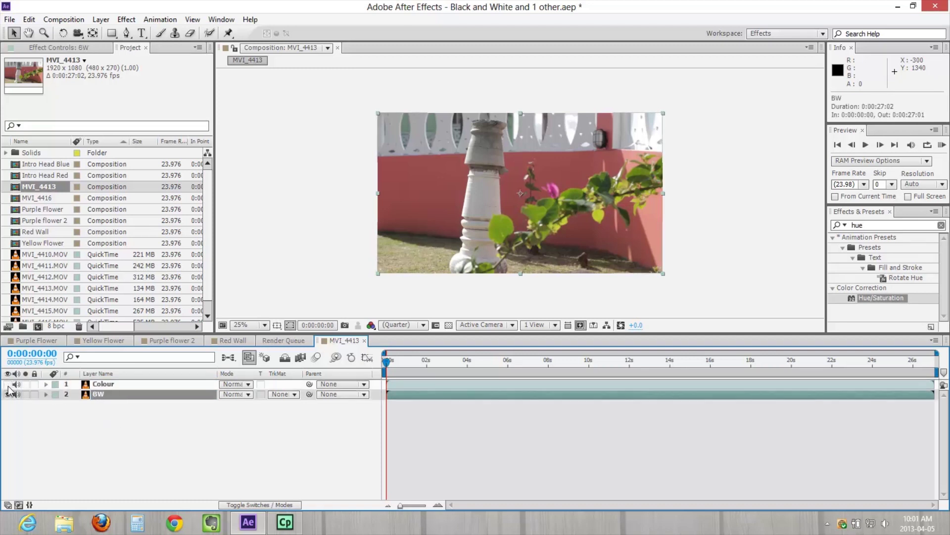
left_click(894, 226)
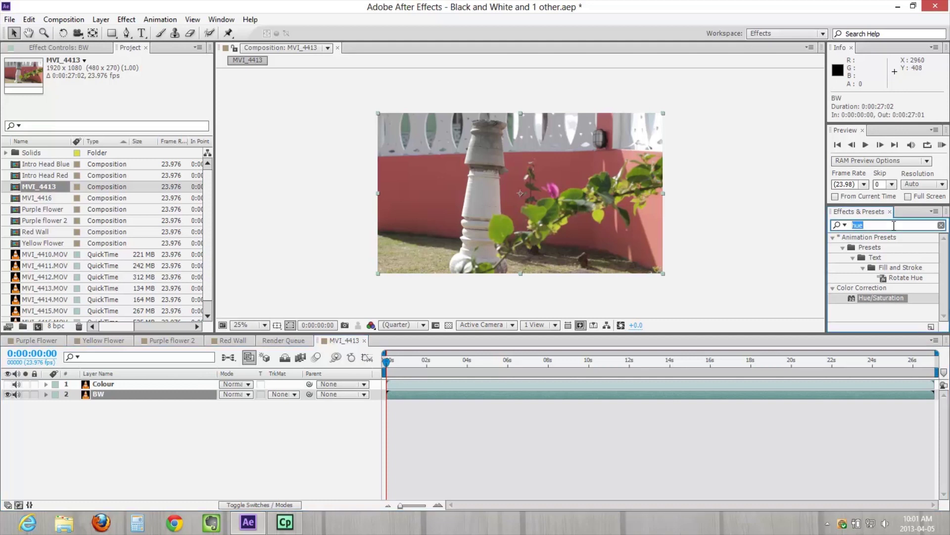
type("tint")
double_click(871, 285)
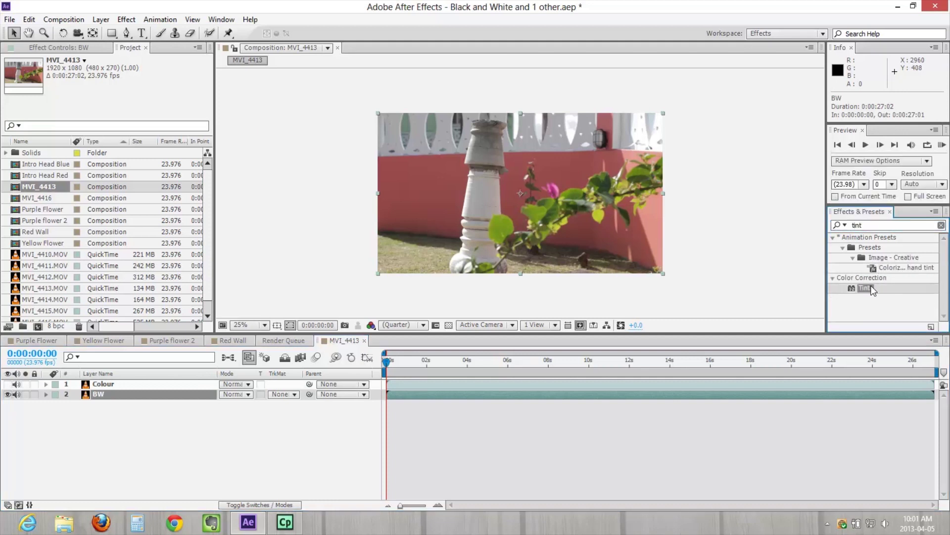
left_click(860, 226)
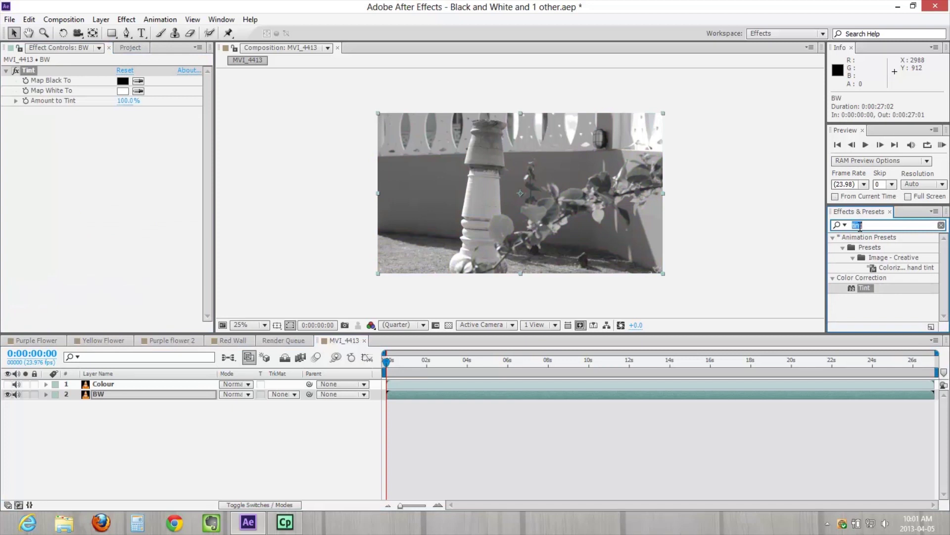
type("curves")
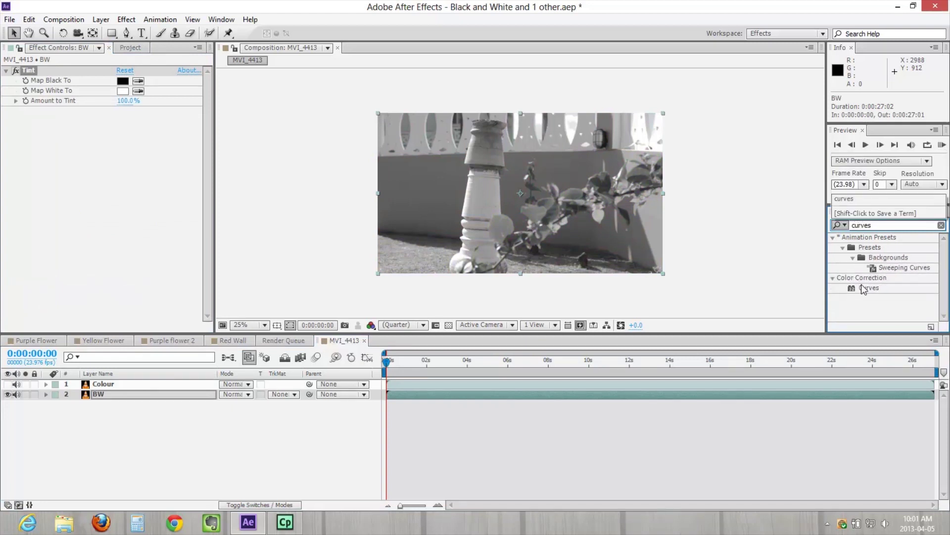
left_click_drag(865, 288, 84, 125)
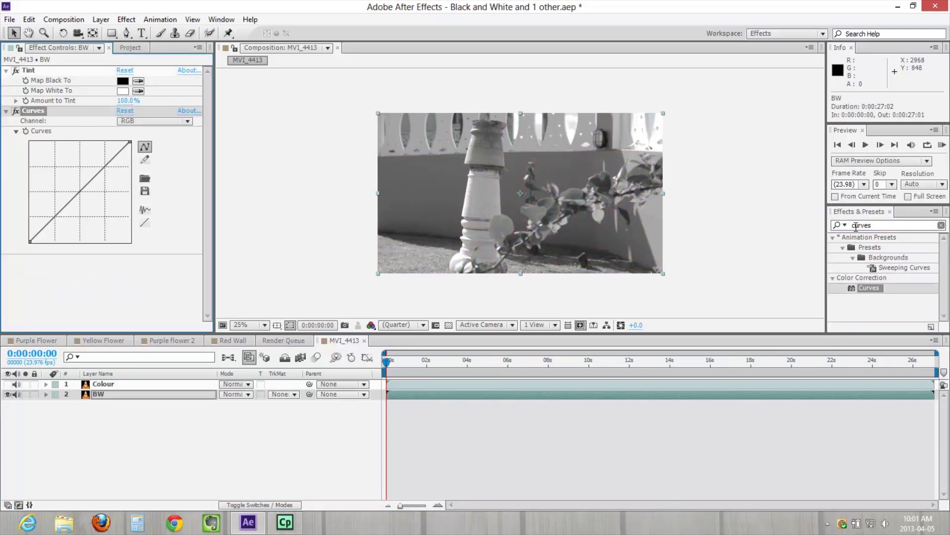
Step: Add Black & White to BW, collapse the effects and switch Black & White off
left_click(860, 225)
type("black")
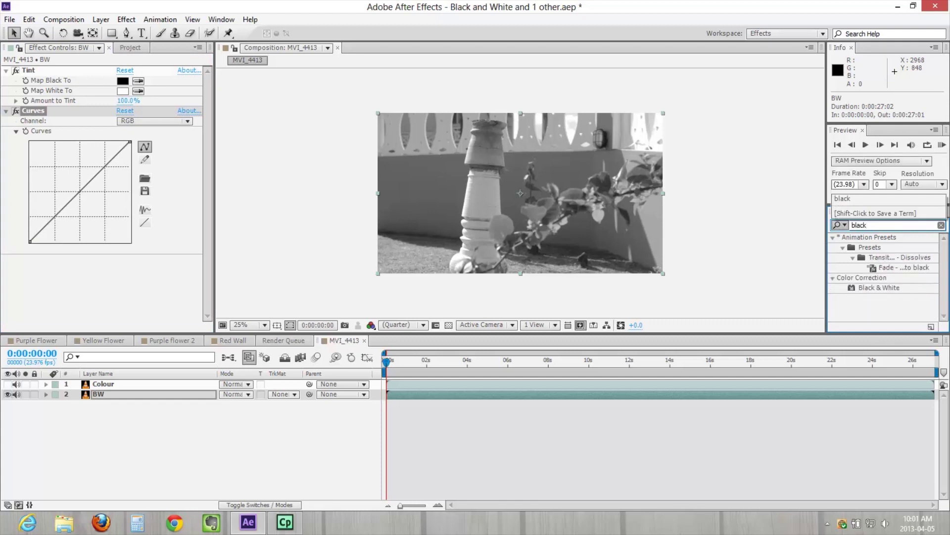
double_click(879, 288)
scroll(65, 178, "up", 1)
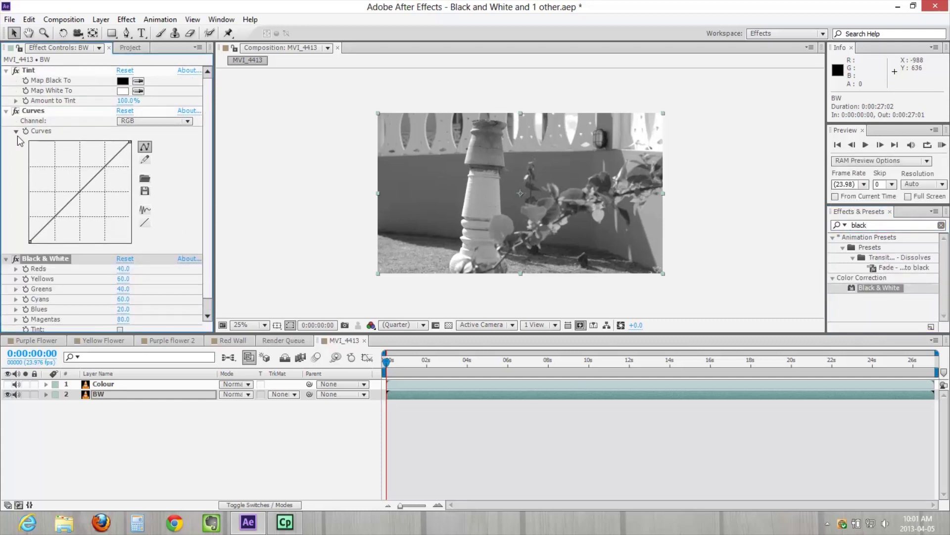
left_click(6, 70)
left_click(6, 80)
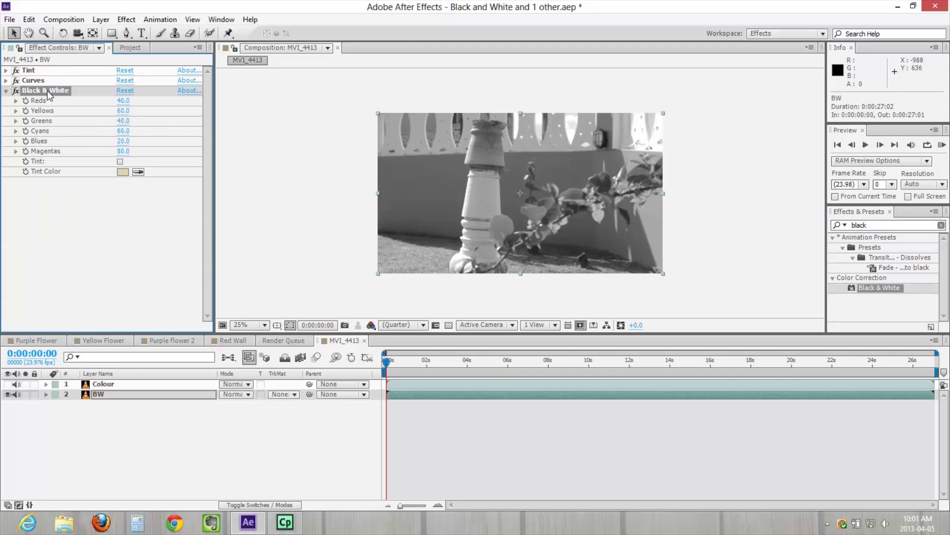
left_click(6, 91)
left_click(16, 91)
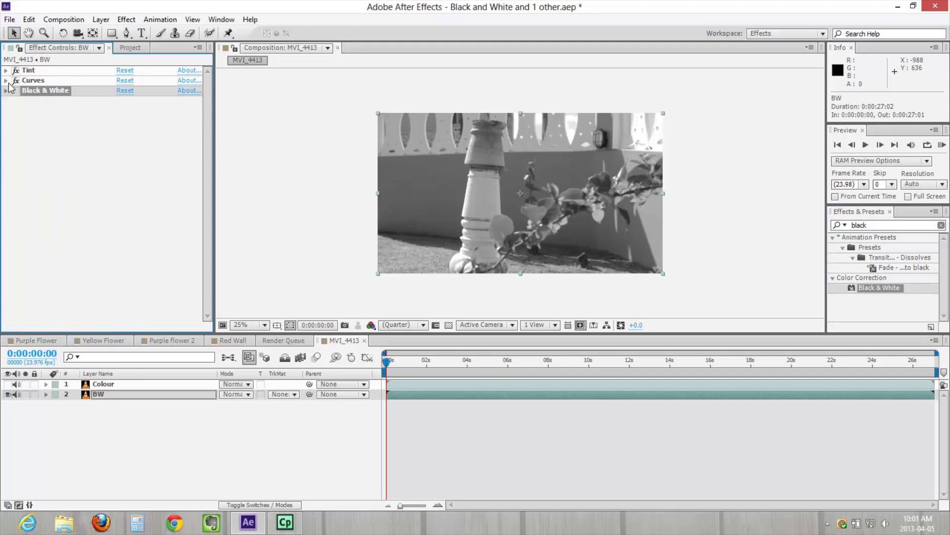
Step: Shape the Curves into a contrast S-curve by lifting highlights and lowering shadows
left_click(6, 80)
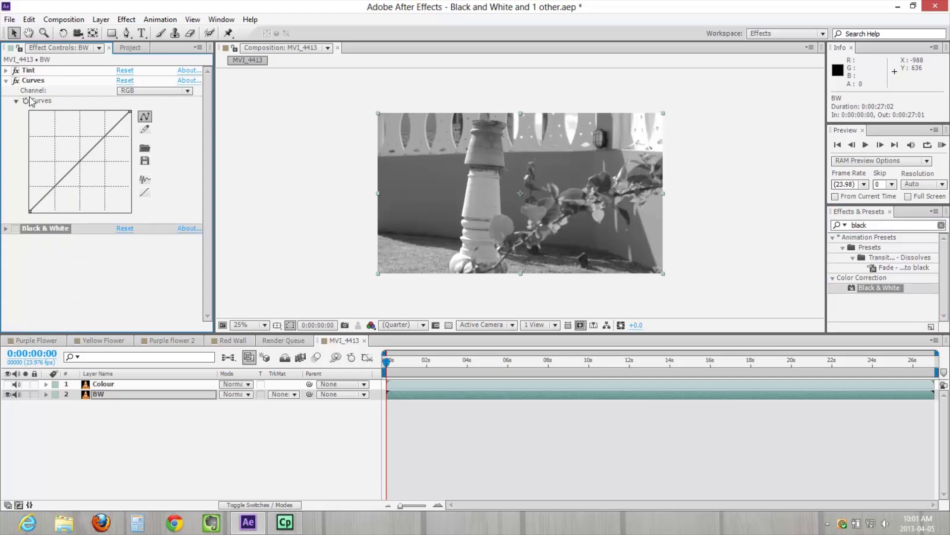
left_click_drag(106, 135, 102, 132)
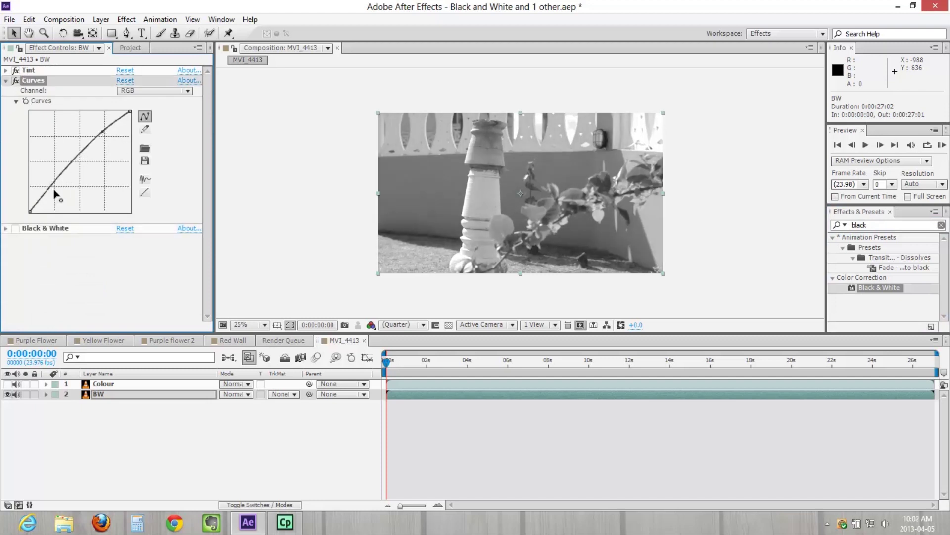
left_click_drag(54, 190, 57, 193)
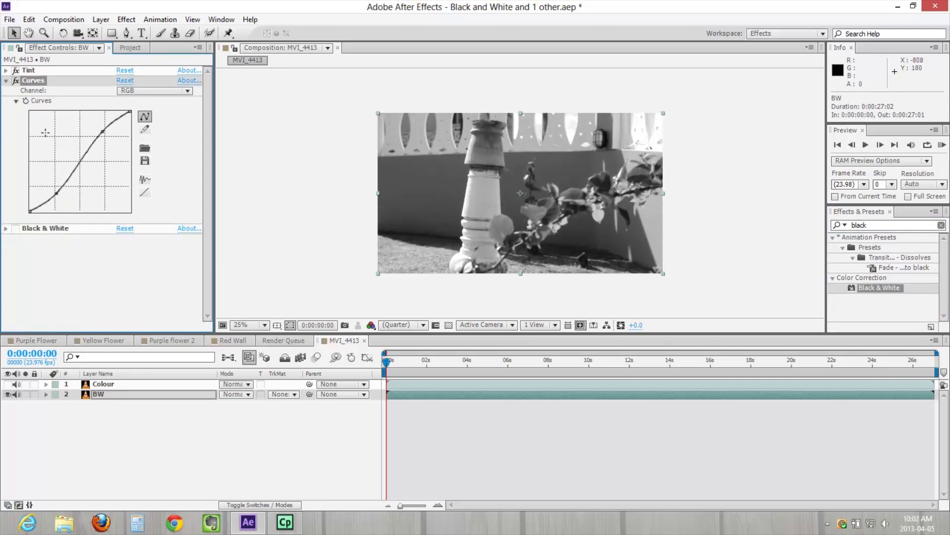
left_click(6, 81)
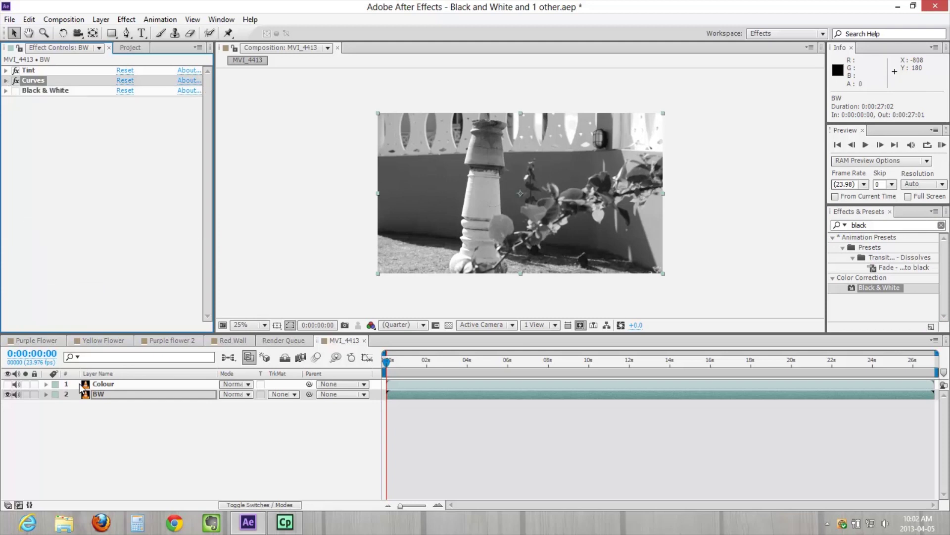
Step: Unhide and select the Colour layer, then apply Leave Color found by searching 'color'
left_click(8, 384)
left_click(84, 422)
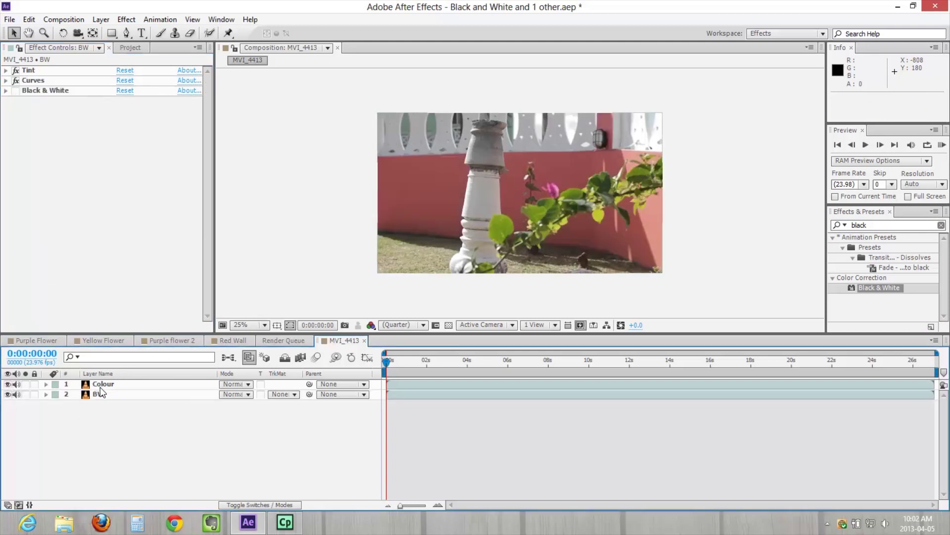
left_click(31, 385)
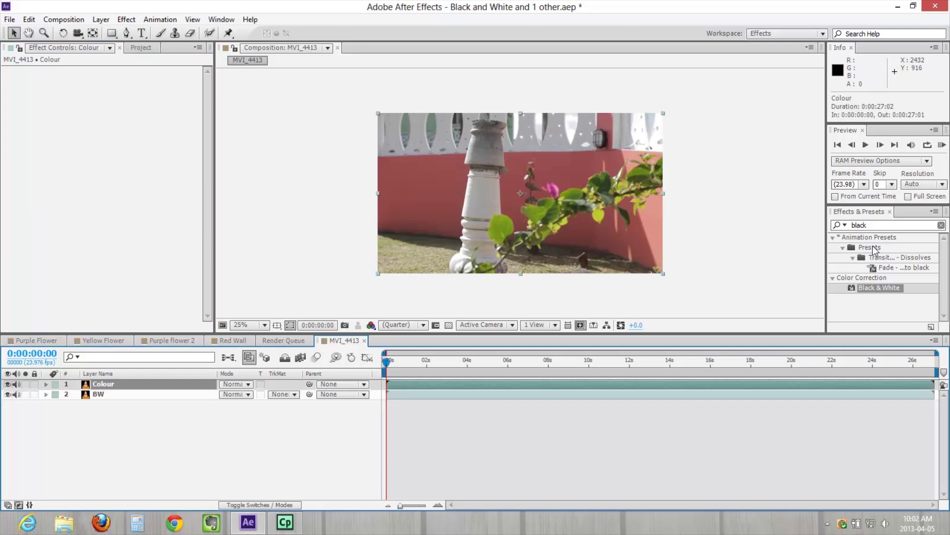
double_click(876, 225)
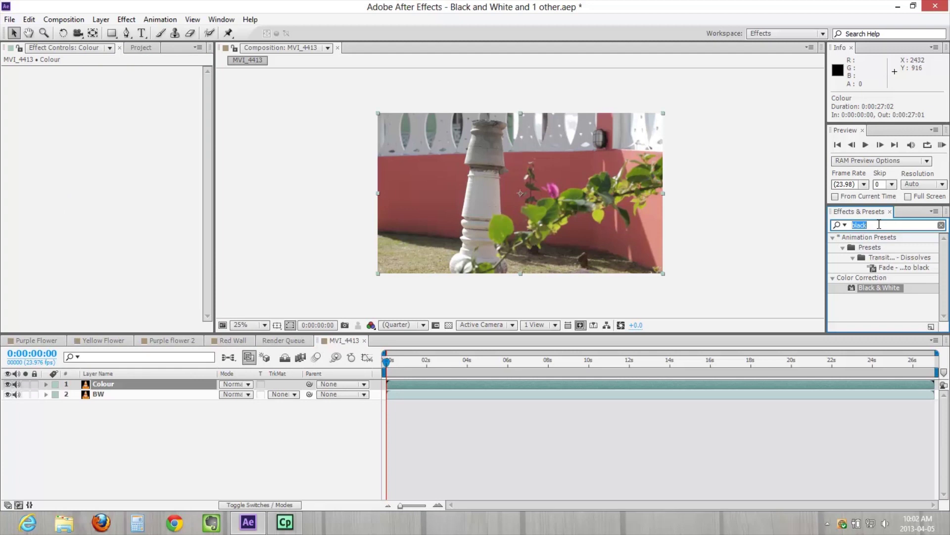
type("color")
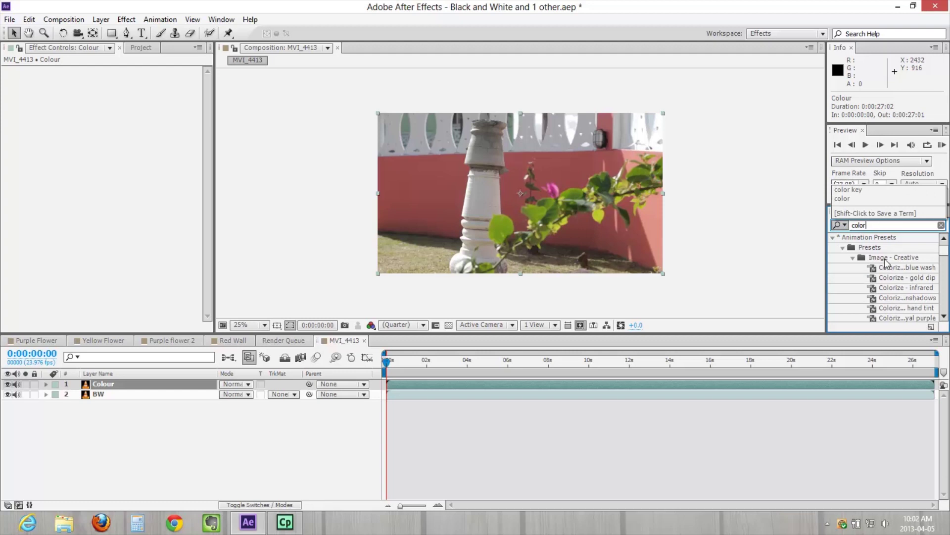
left_click(833, 238)
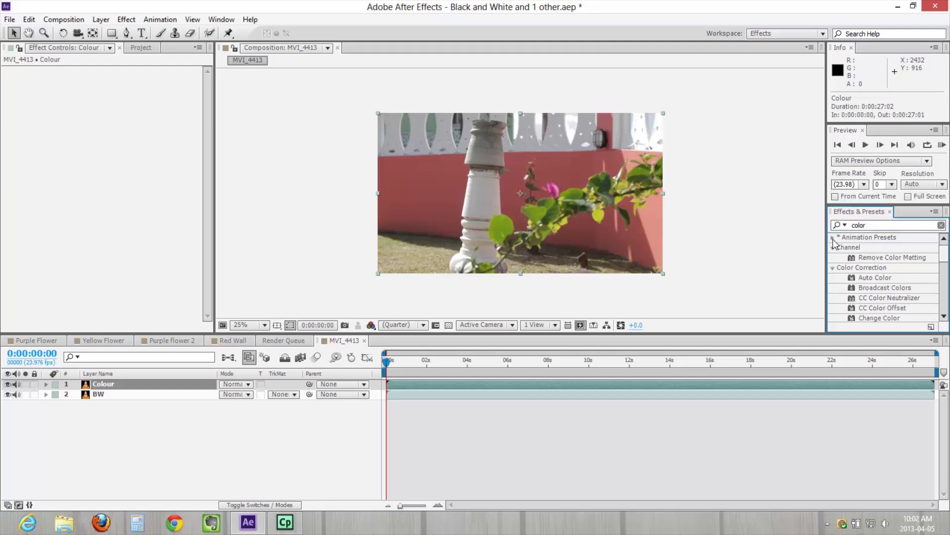
scroll(848, 257, "down", 3)
scroll(866, 272, "down", 5)
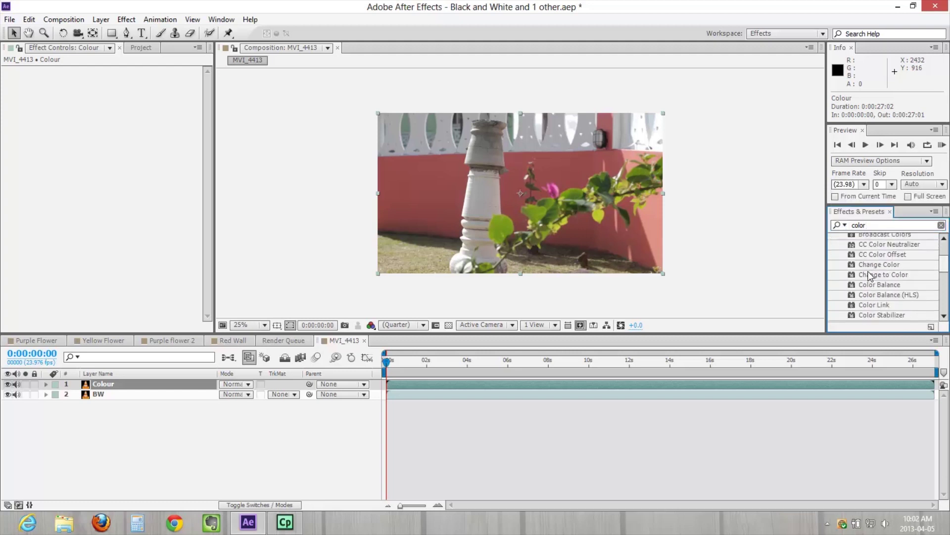
left_click(889, 282)
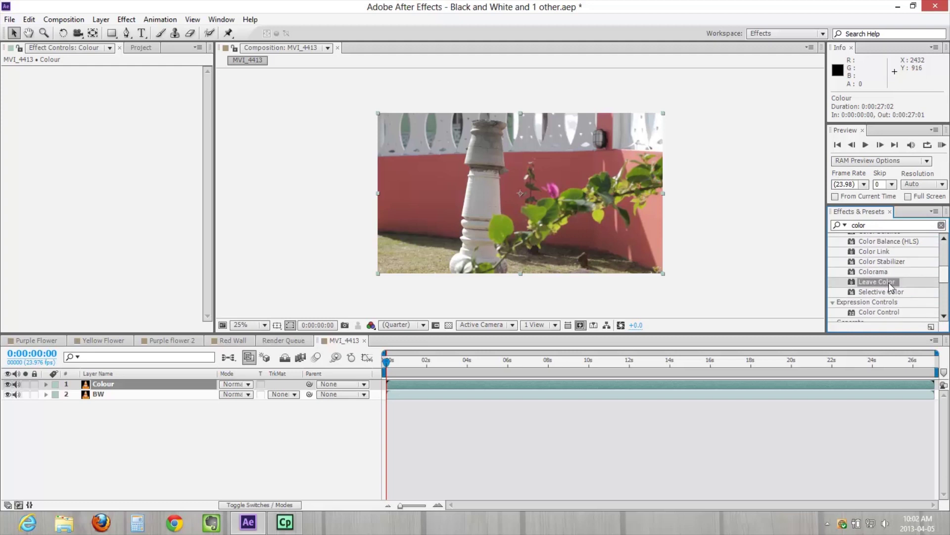
double_click(877, 281)
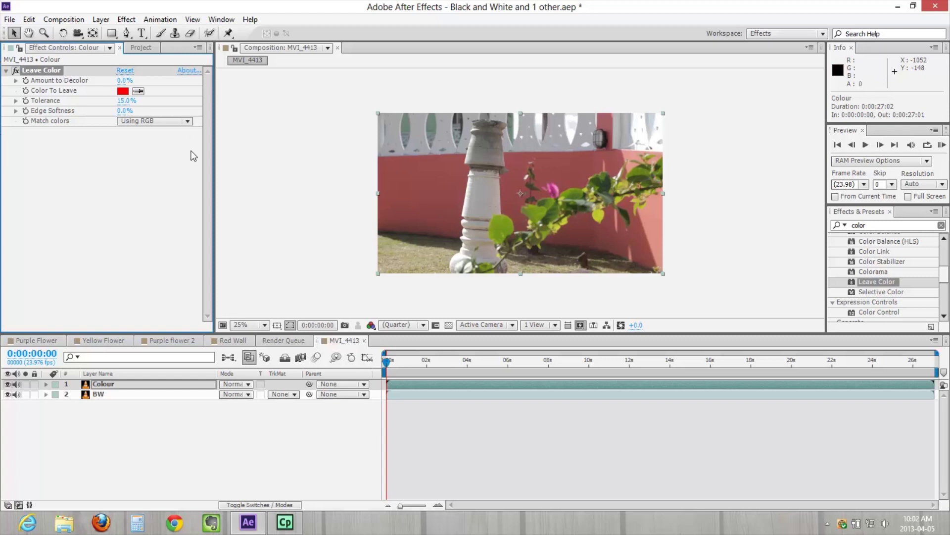
Step: Sample the pinkish-red wall as Color To Leave, re-sampling after zooming in
left_click(139, 92)
left_click(572, 166)
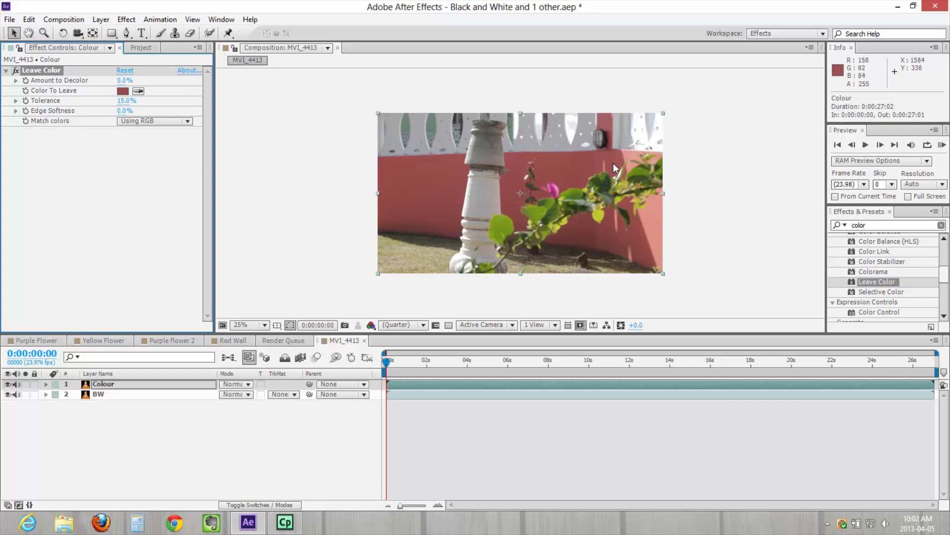
scroll(611, 163, "up", 4)
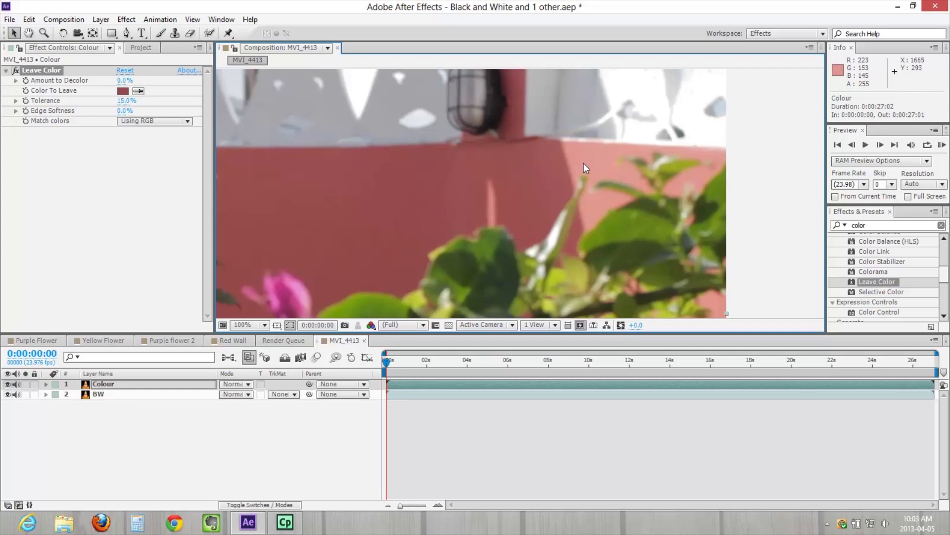
scroll(569, 168, "up", 5)
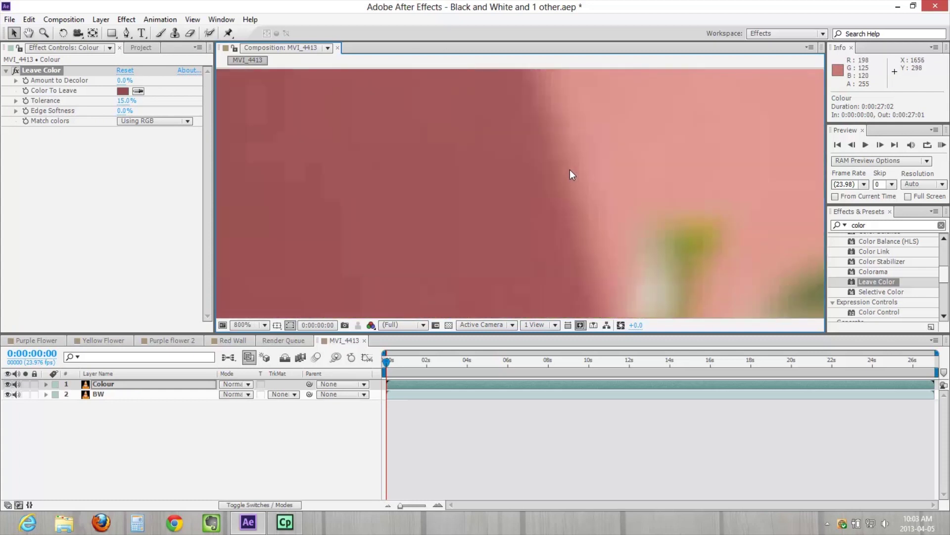
left_click(138, 91)
left_click(563, 146)
scroll(508, 148, "down", 8)
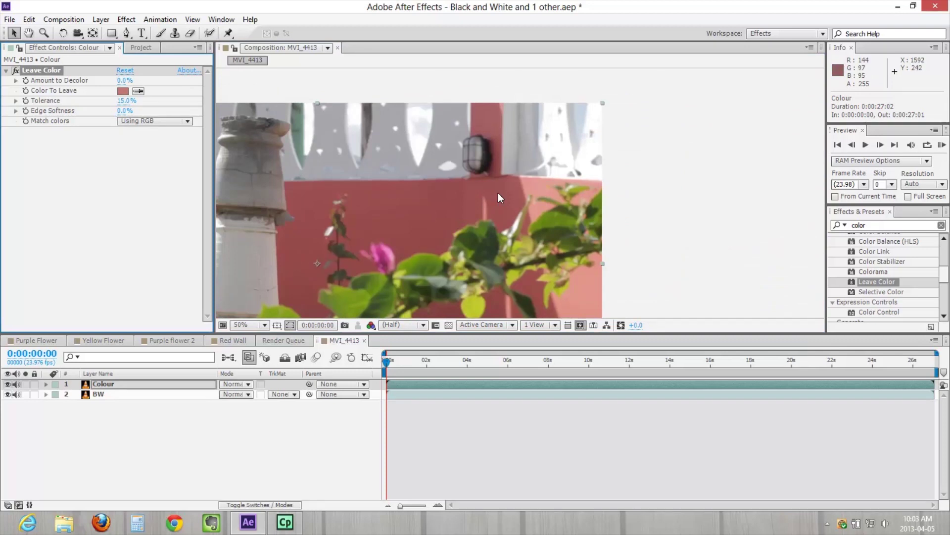
left_click_drag(498, 192, 595, 137)
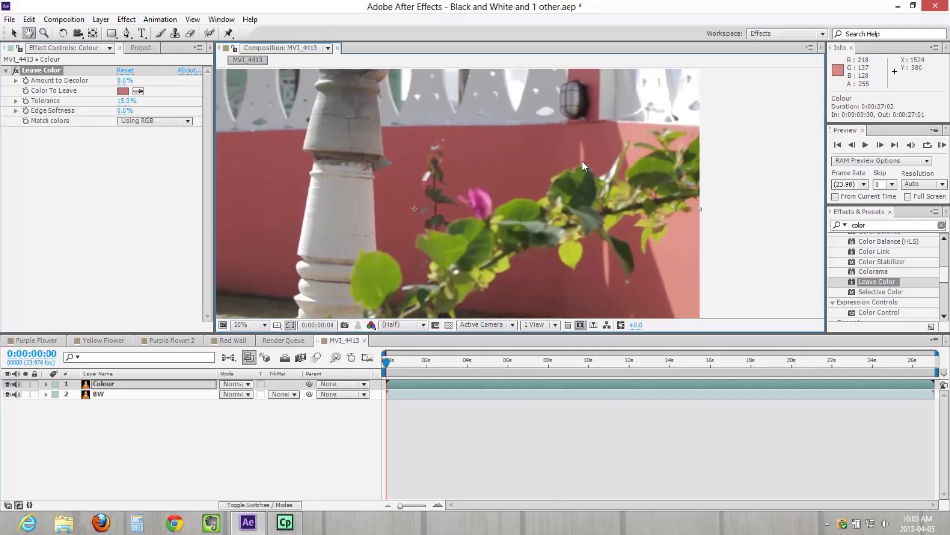
left_click(85, 90)
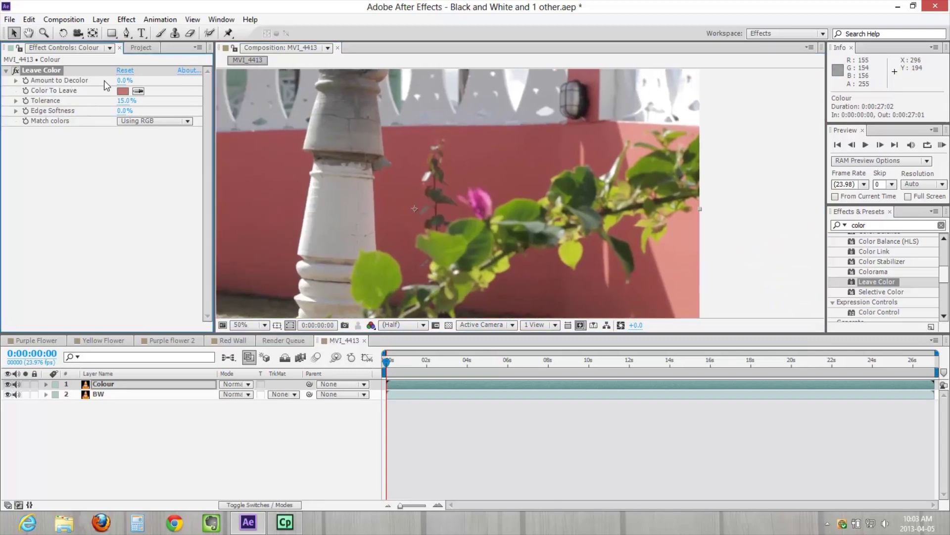
Step: Set Amount to Decolor to 100% and bring up the Color To Leave picker
left_click_drag(125, 80, 279, 71)
scroll(523, 172, "down", 2)
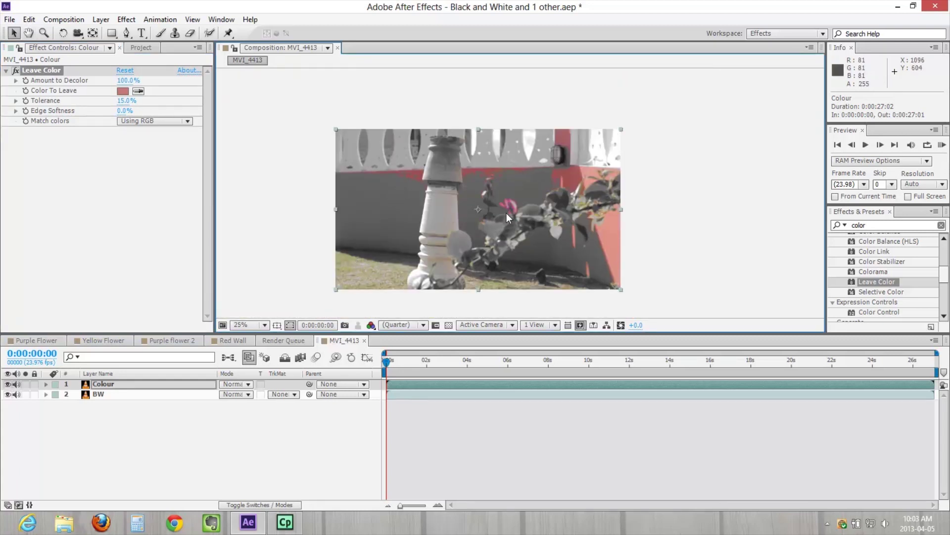
scroll(506, 212, "up", 2)
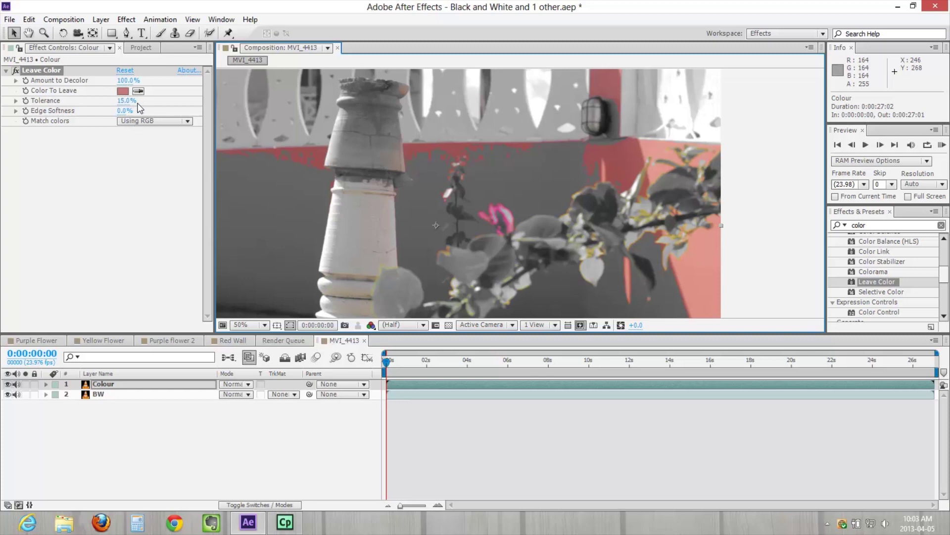
left_click(123, 93)
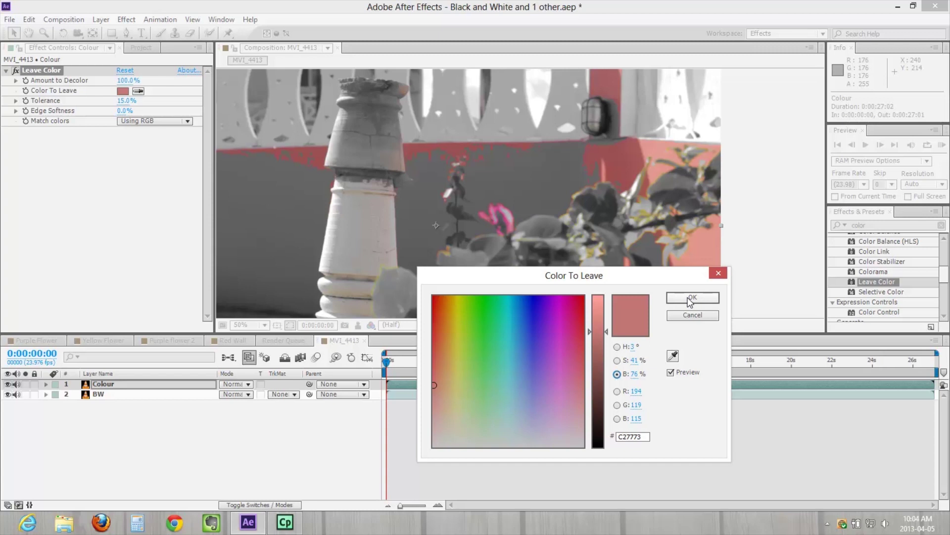
Step: Keep C27773 as the colour to leave and switch Match colors to Using Hue
left_click(691, 300)
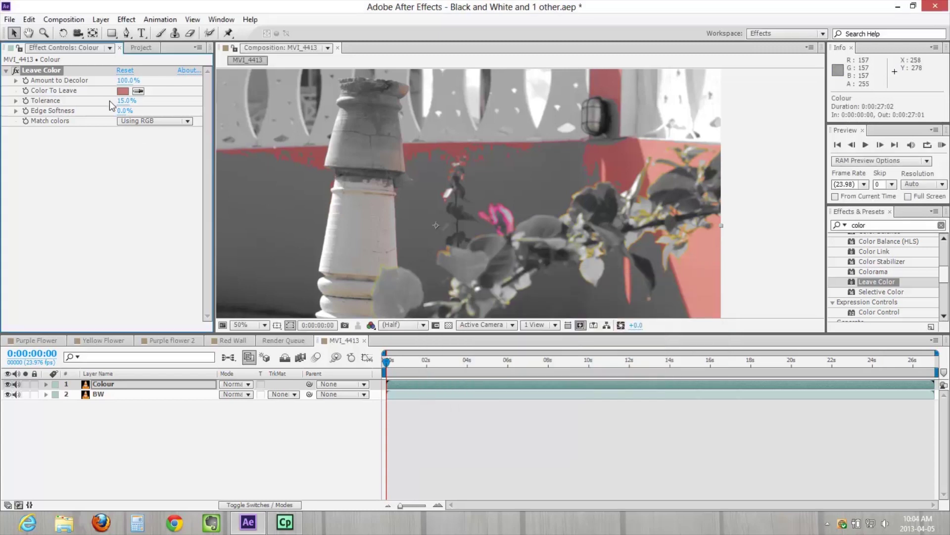
left_click(163, 122)
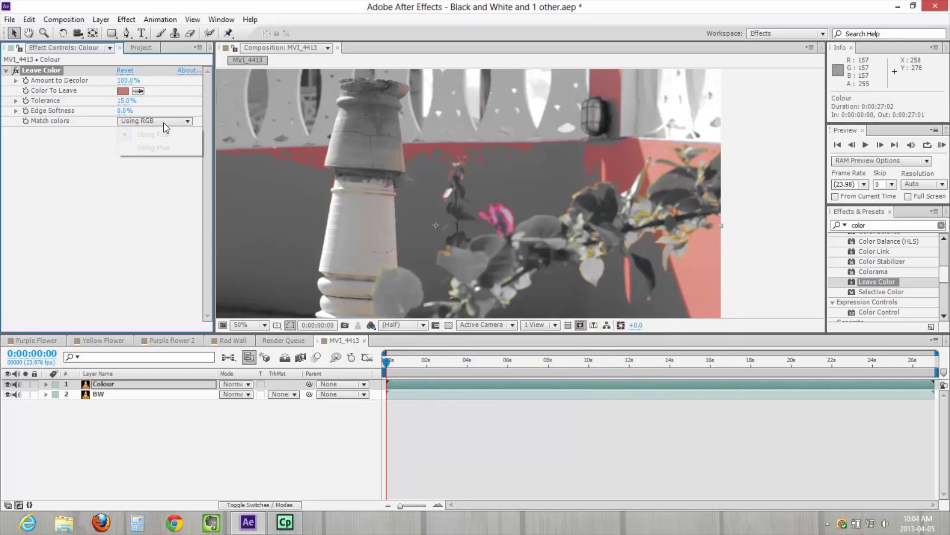
left_click(148, 147)
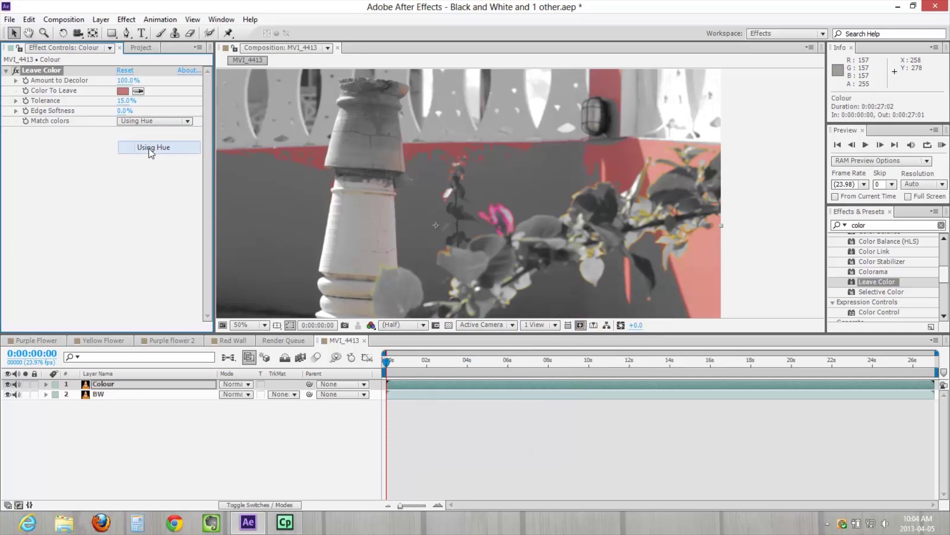
left_click(123, 91)
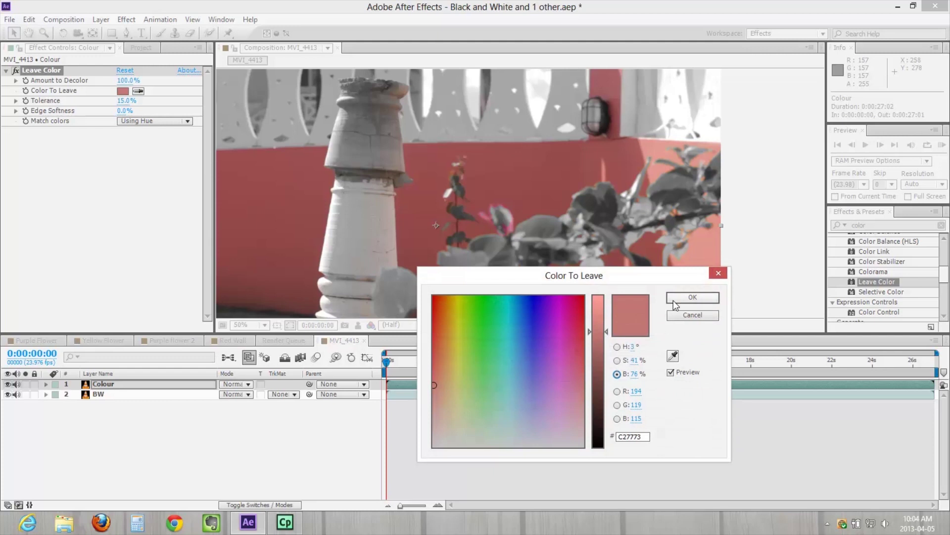
left_click(692, 297)
mouse_move(597, 187)
left_mouse_down()
mouse_move(564, 165)
mouse_move(565, 94)
mouse_move(610, 191)
left_mouse_up()
left_click_drag(665, 234, 661, 237)
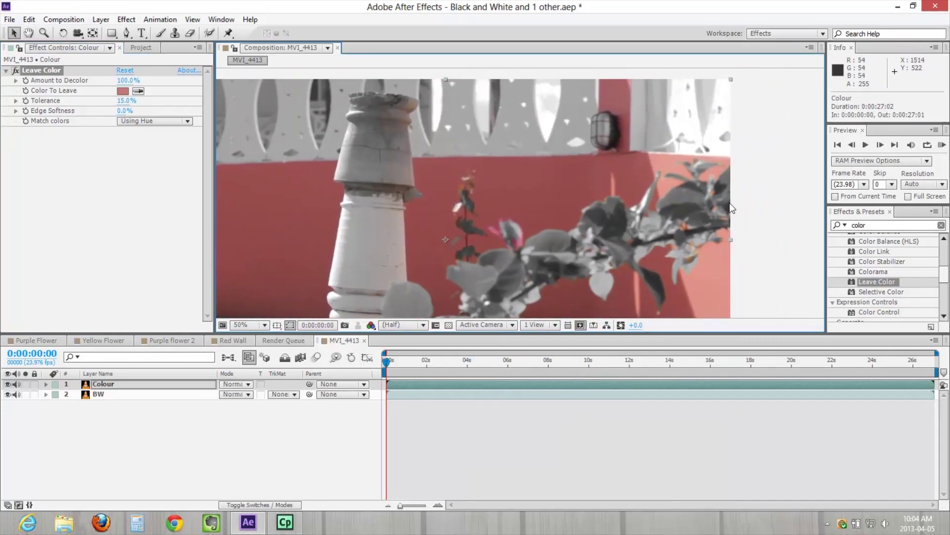
left_click(133, 123)
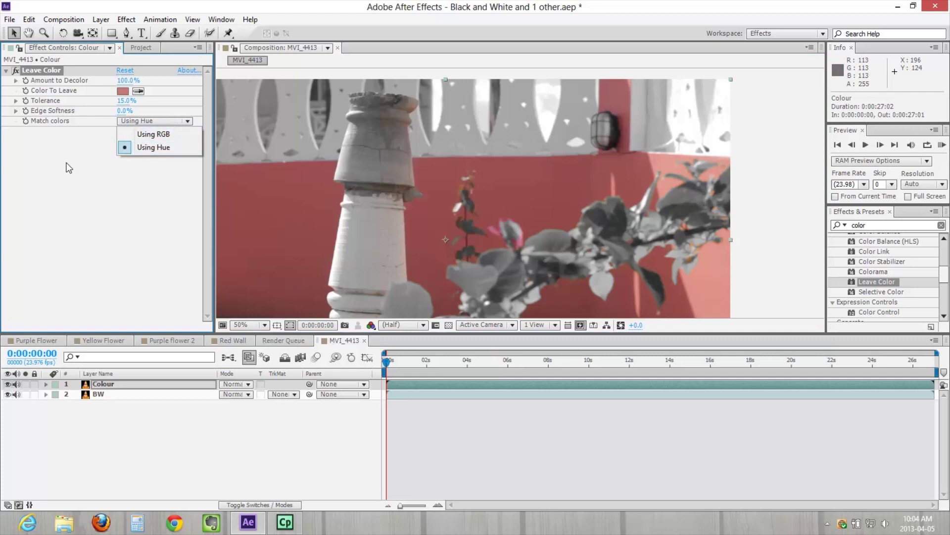
Step: Try Leave Color Tolerance at 4%, then 9%, keeping Using Hue
left_click(148, 147)
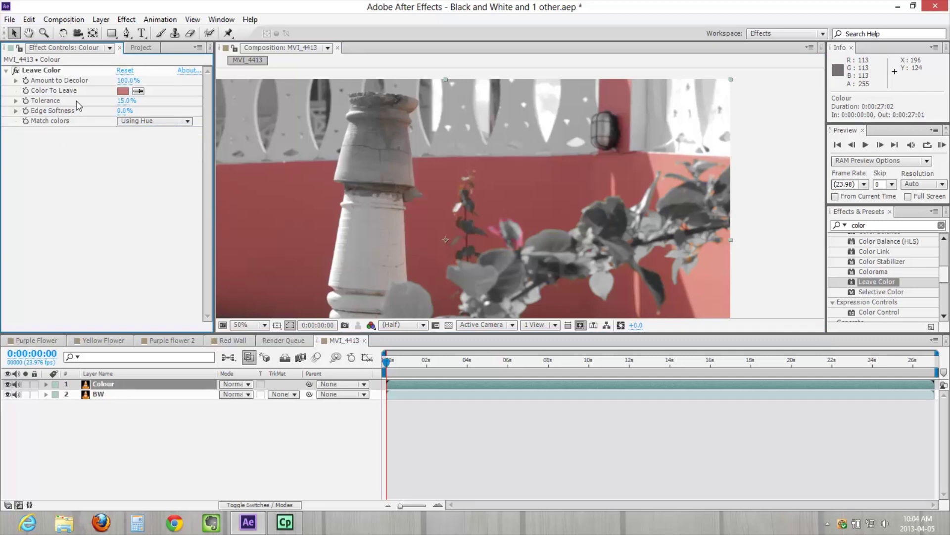
left_click(126, 101)
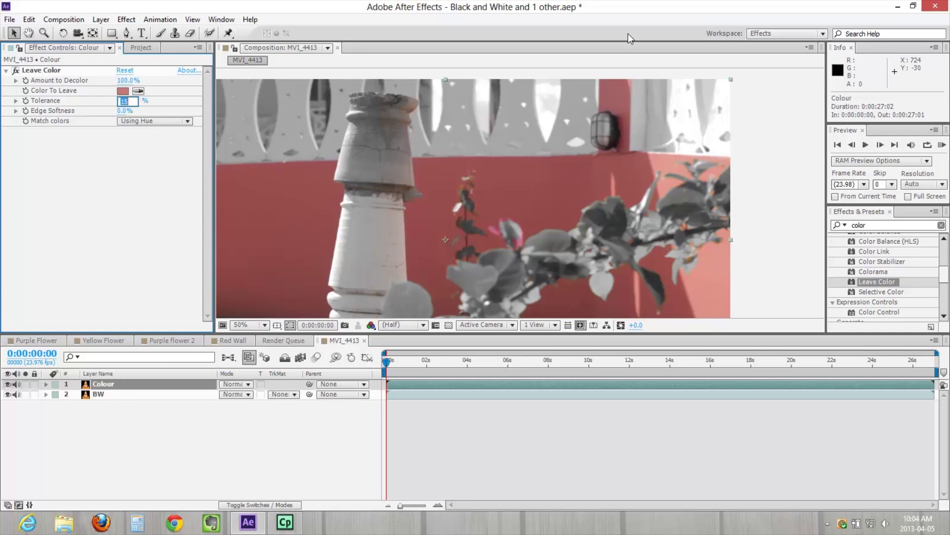
key("Down")
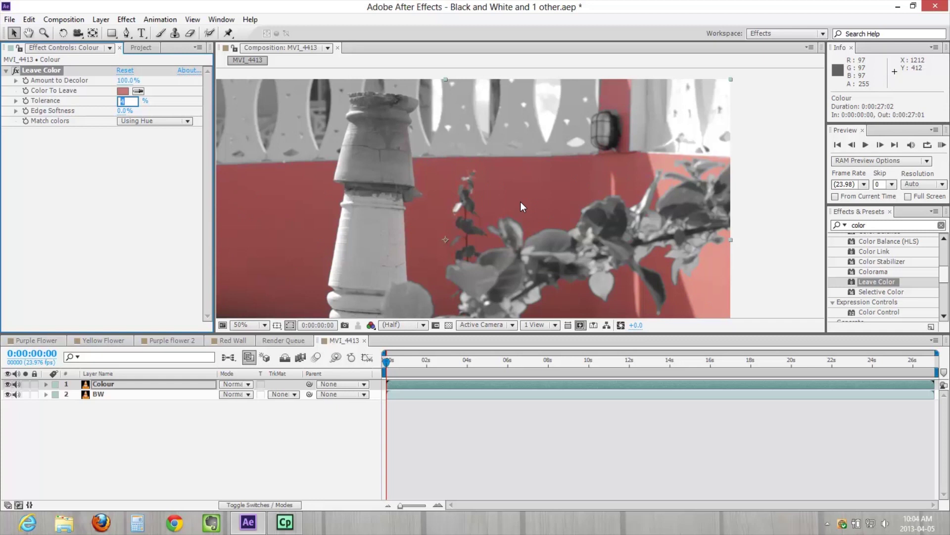
key("Return")
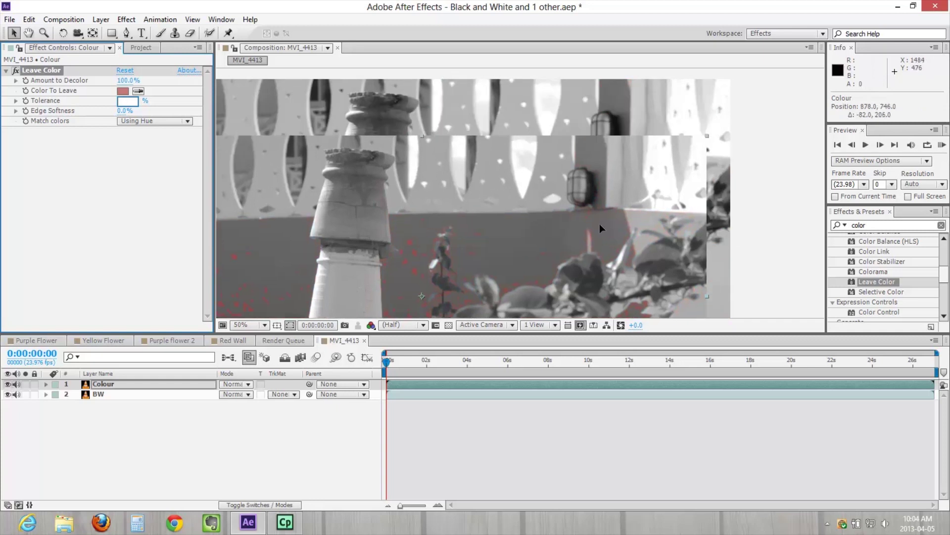
scroll(629, 282, "down", 4)
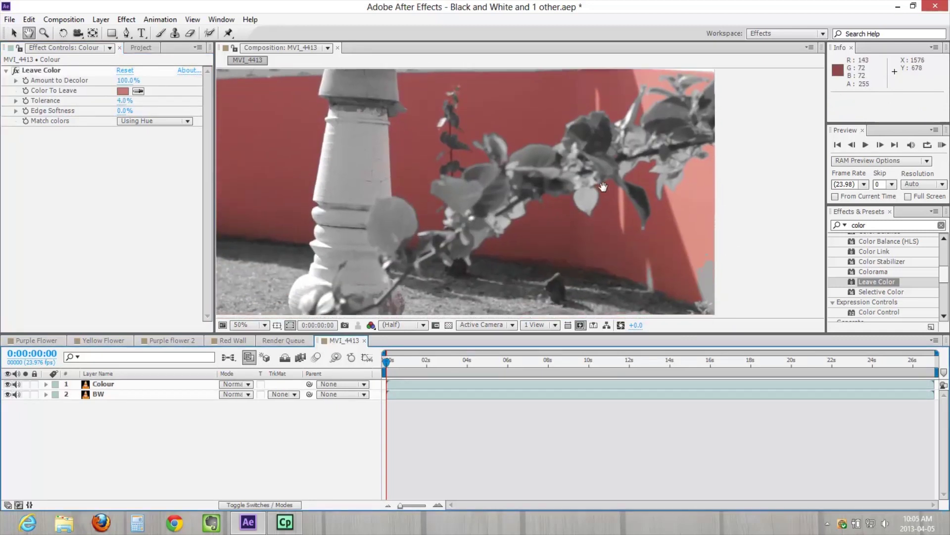
left_click(121, 101)
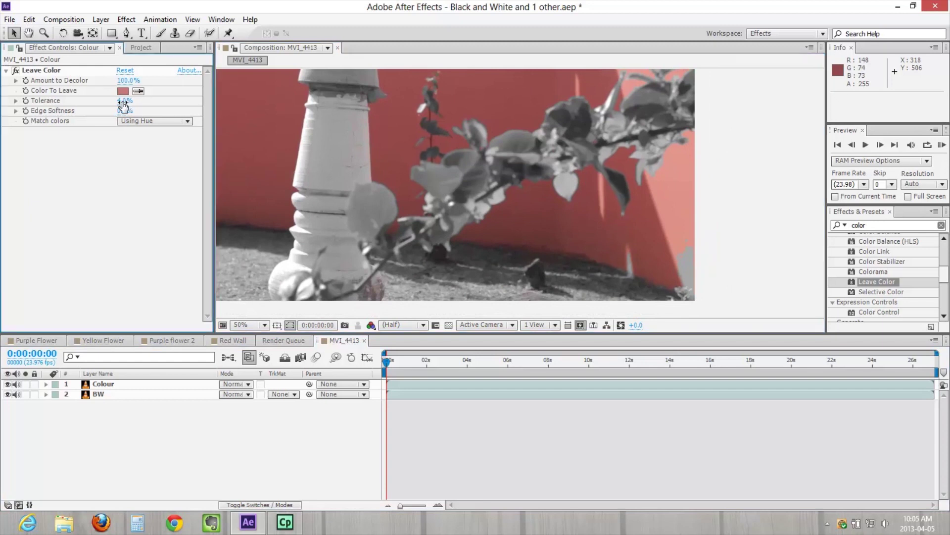
type("9")
key("Return")
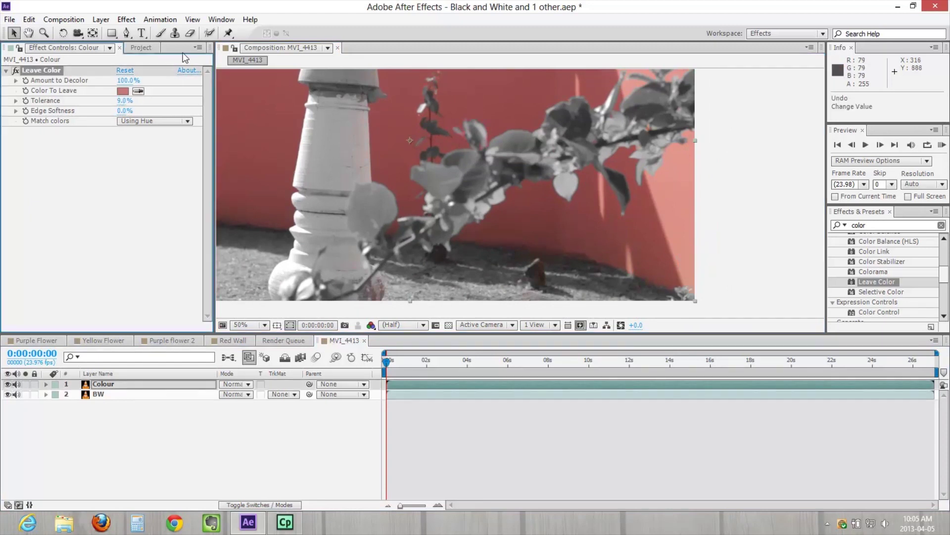
left_click(125, 101)
key("Return")
Step: Inspect the wall close up and settle Tolerance at 7%
left_click(468, 444)
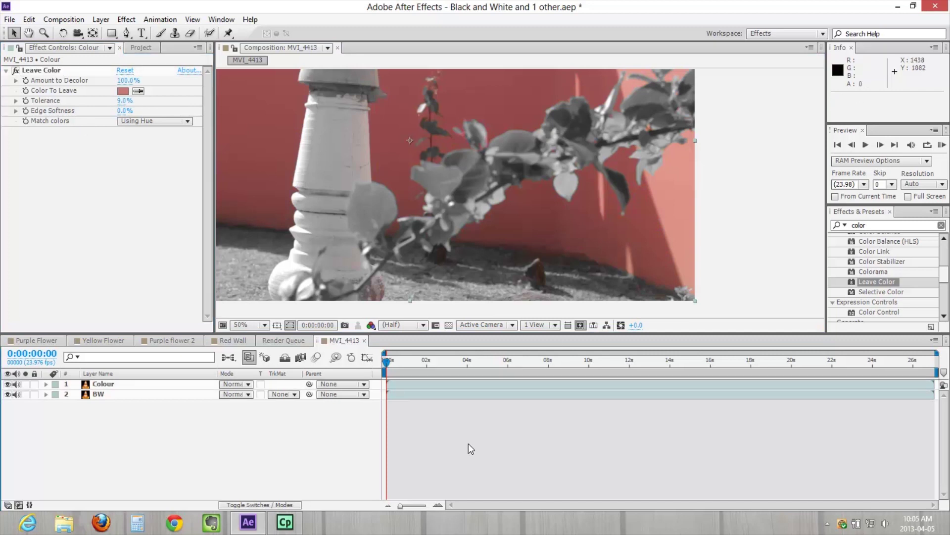
key("h")
left_click_drag(438, 232, 488, 347)
key("v")
left_click_drag(642, 265, 670, 199)
scroll(431, 281, "up", 2)
key("h")
left_click_drag(515, 251, 585, 62)
key("v")
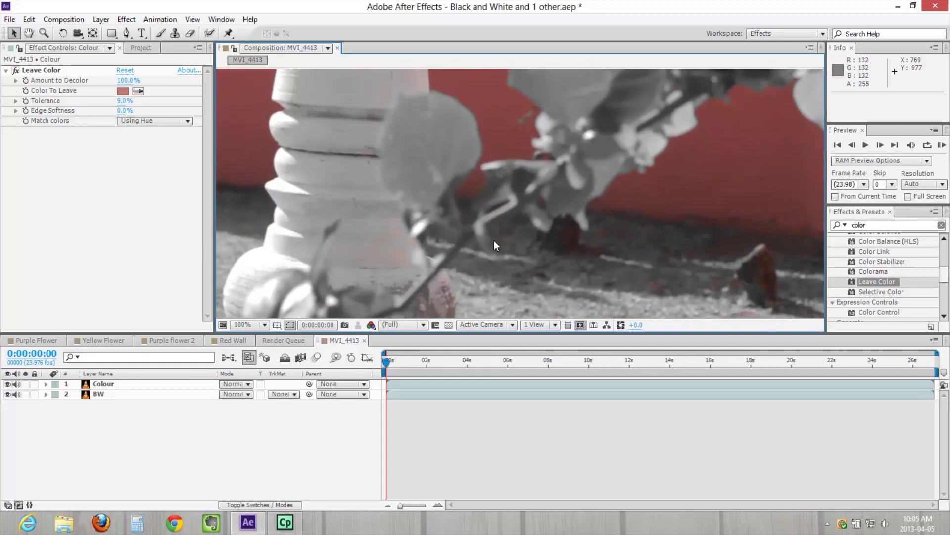
left_click(124, 100)
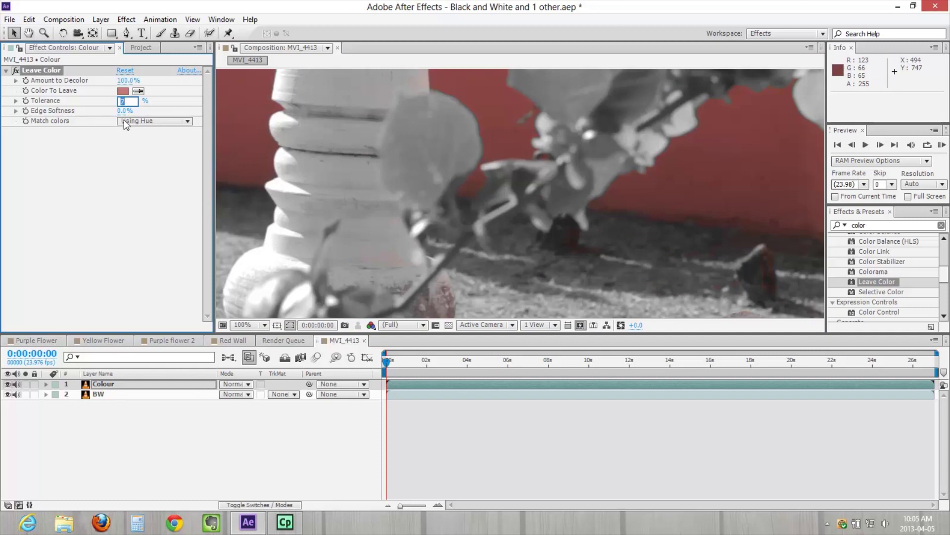
key("Tab")
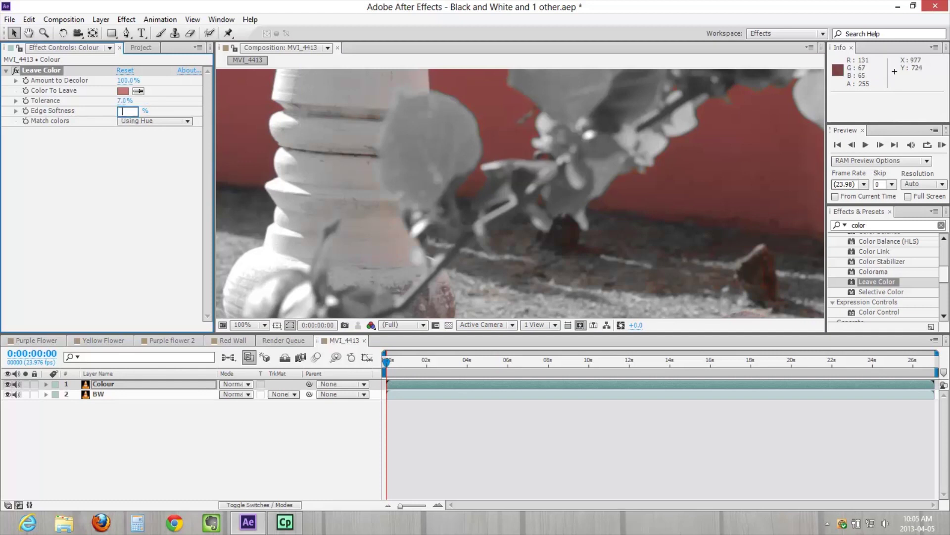
Step: Undo the accidental layer move and go to frame 0:00:07:16
left_click_drag(503, 137, 459, 215)
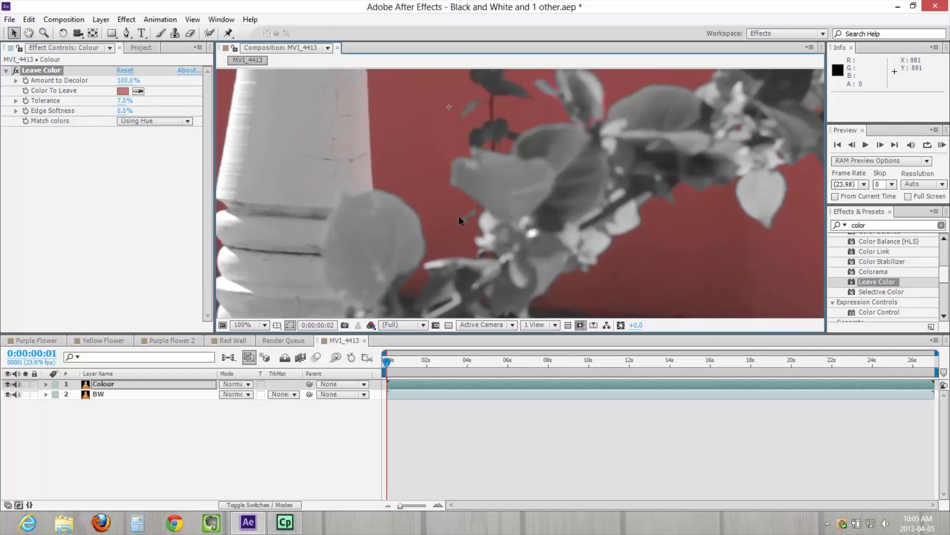
key("ctrl+z")
scroll(459, 215, "down", 2)
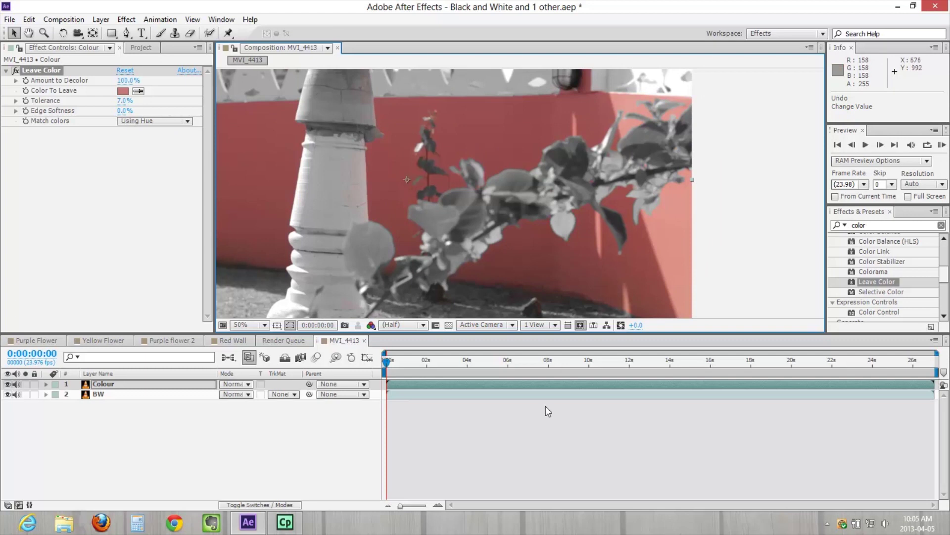
left_click(543, 368)
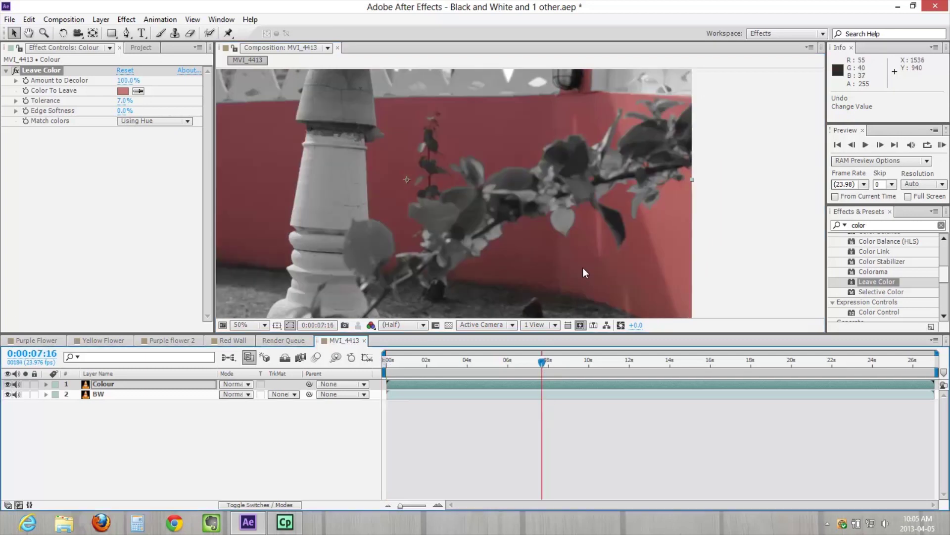
Step: Scrub to 0:00:12:20 and zoom in and back out to check the red wall's edges
left_click_drag(539, 169, 631, 197)
scroll(610, 198, "down", 2)
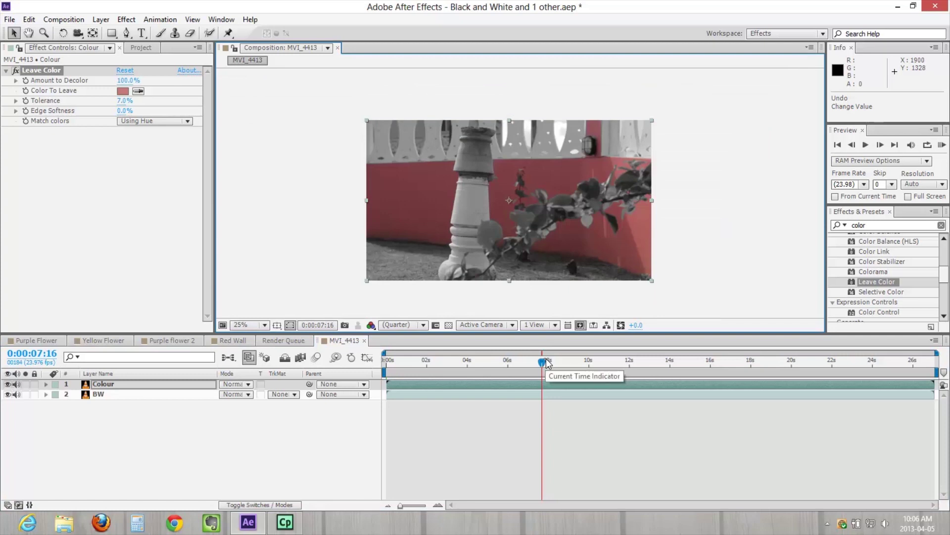
left_click_drag(543, 362, 740, 365)
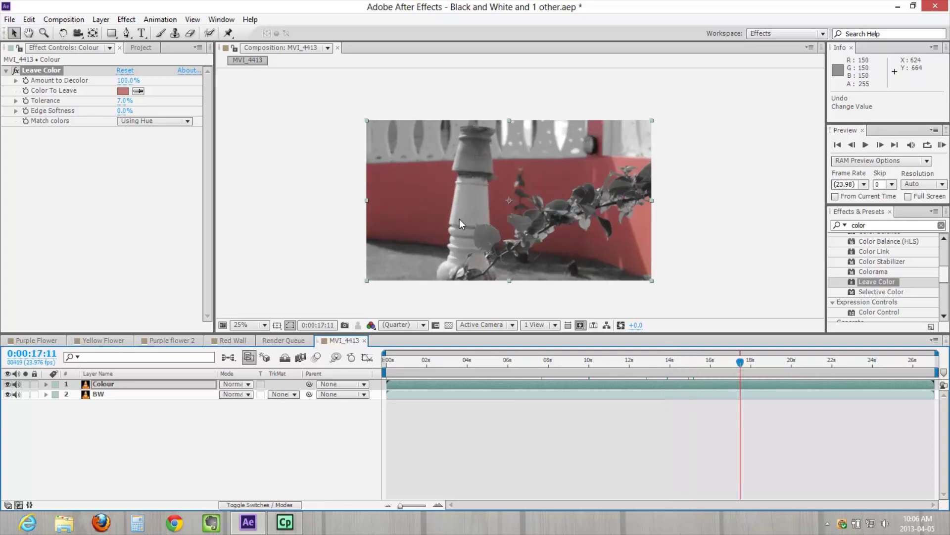
key("period")
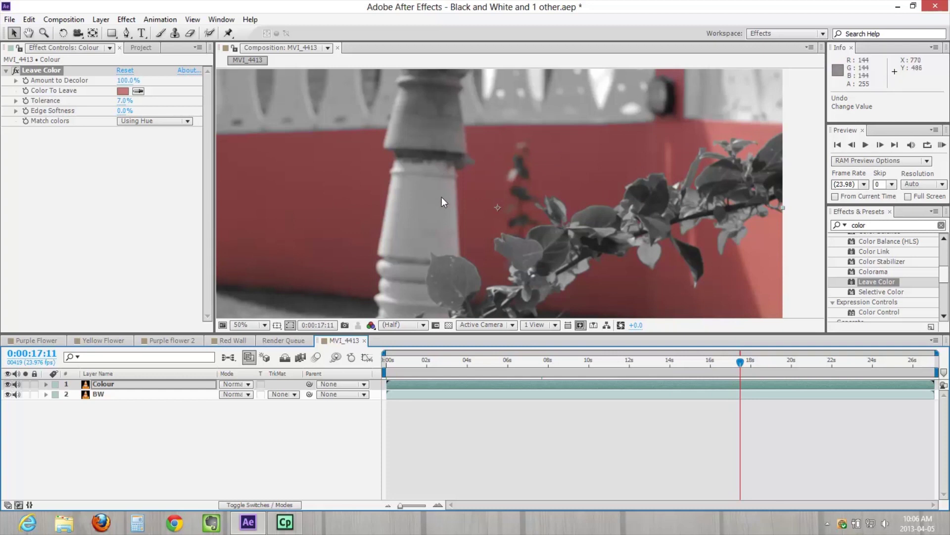
key("period")
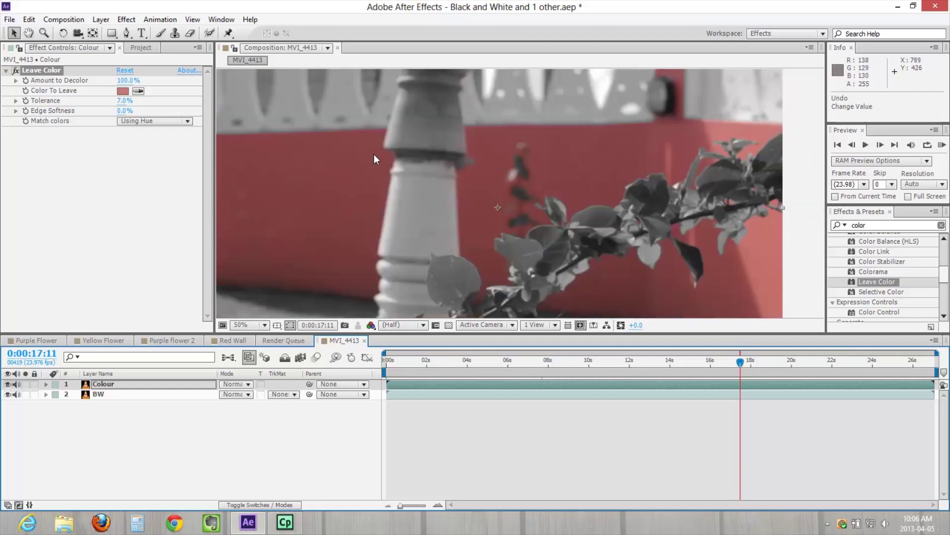
key("comma")
key("comma")
key("comma")
key("comma")
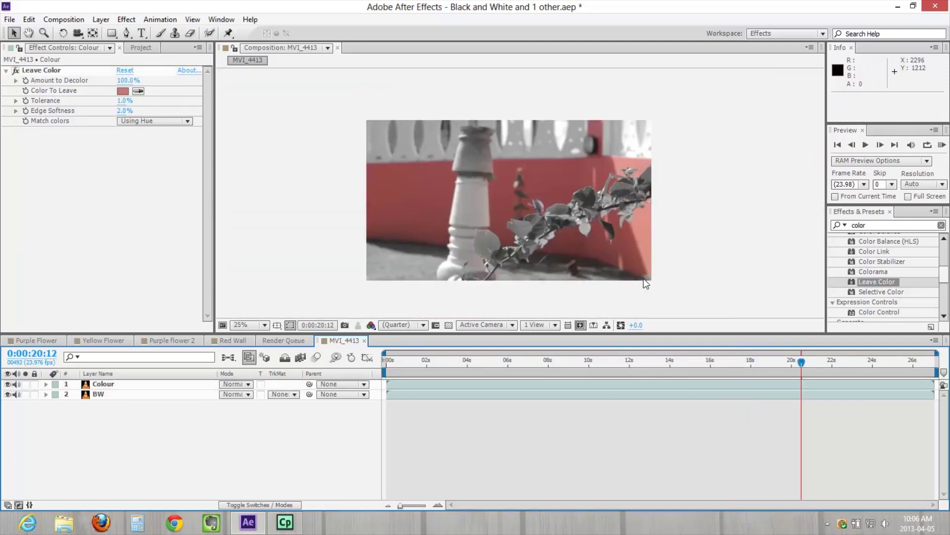
Step: Check the BW layer around 11 and 13 seconds, then reselect the Colour layer
left_click(434, 395)
left_click(619, 360)
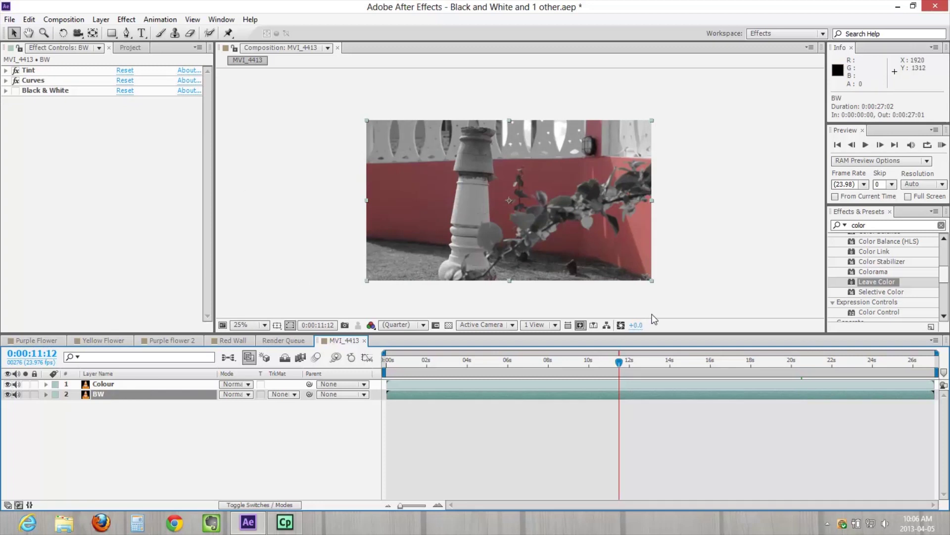
left_click(650, 361)
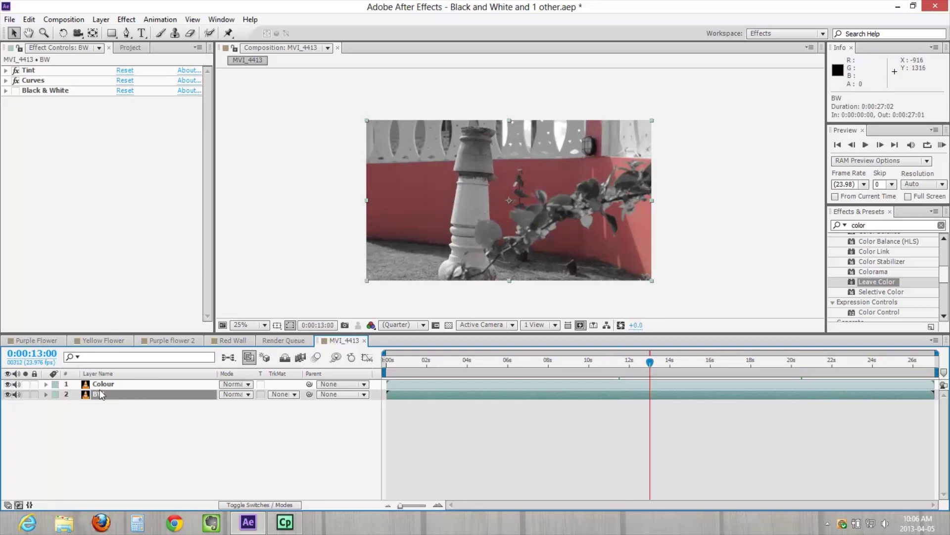
left_click(117, 385)
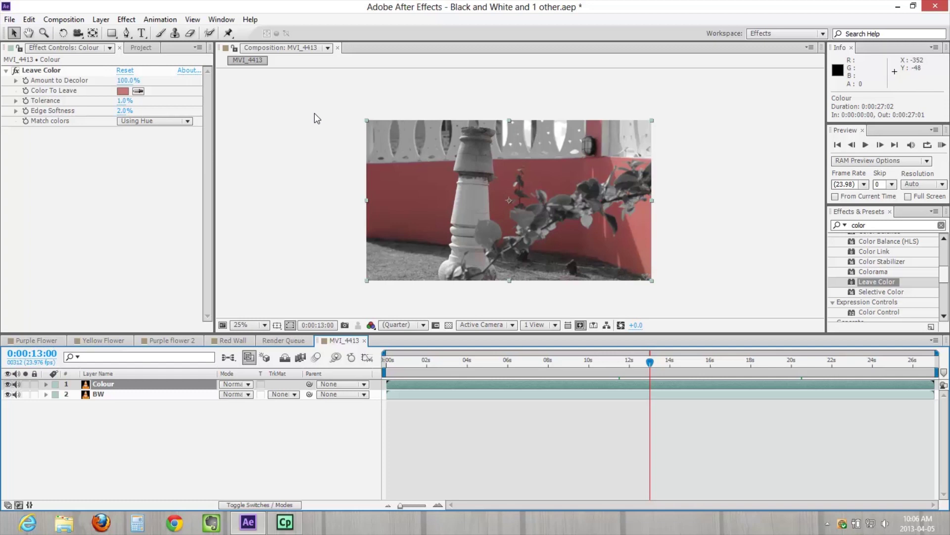
Step: Apply Hue/Saturation to the Colour layer and raise Master Saturation to intensify the red wall
double_click(855, 224)
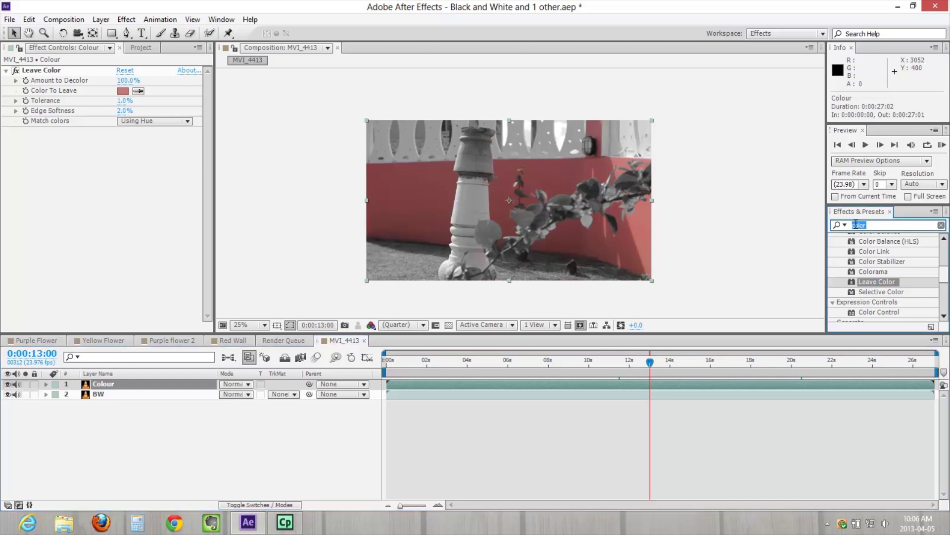
type("hue")
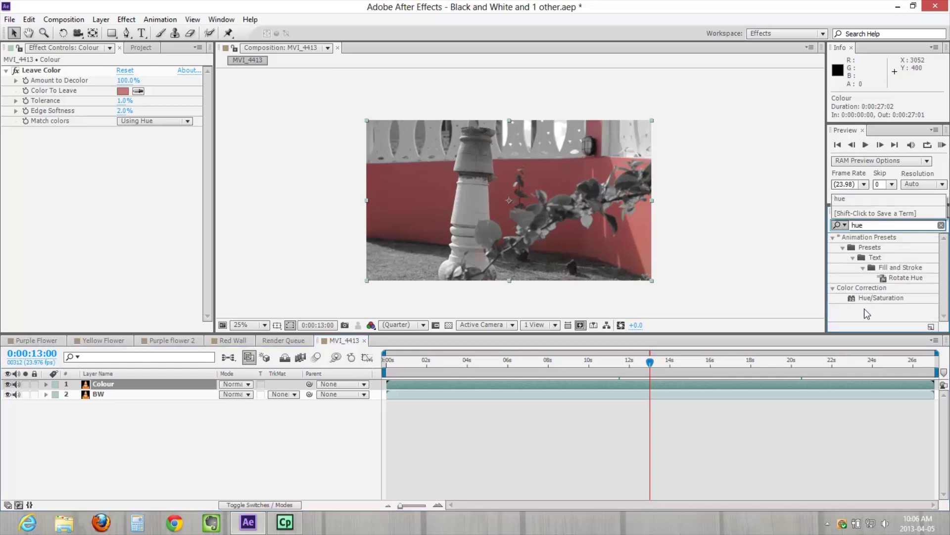
left_click_drag(869, 298, 114, 177)
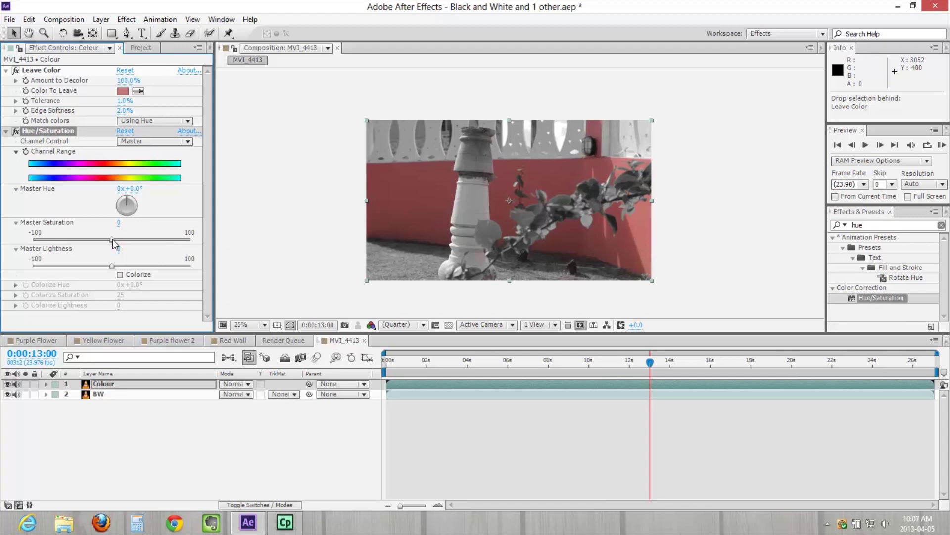
mouse_move(112, 239)
left_mouse_down()
mouse_move(159, 238)
mouse_move(90, 244)
mouse_move(129, 242)
left_mouse_up()
left_click_drag(126, 267, 106, 268)
key("ctrl+z")
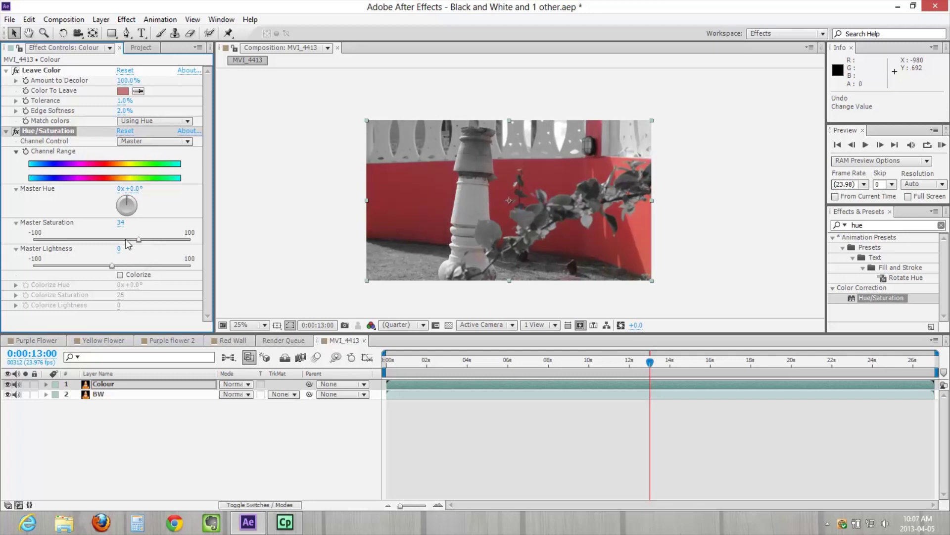
mouse_move(130, 188)
left_mouse_down()
mouse_move(199, 186)
mouse_move(139, 196)
left_mouse_up()
key("ctrl+grave")
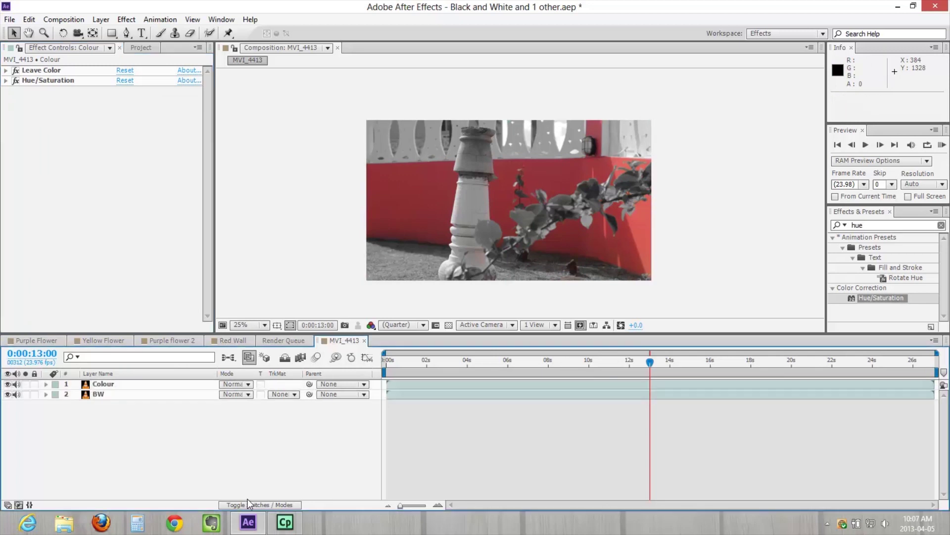
Step: Select both BW and Colour layers and turn their effects off to view the original colour
left_click(124, 394)
left_click(103, 384, "ctrl")
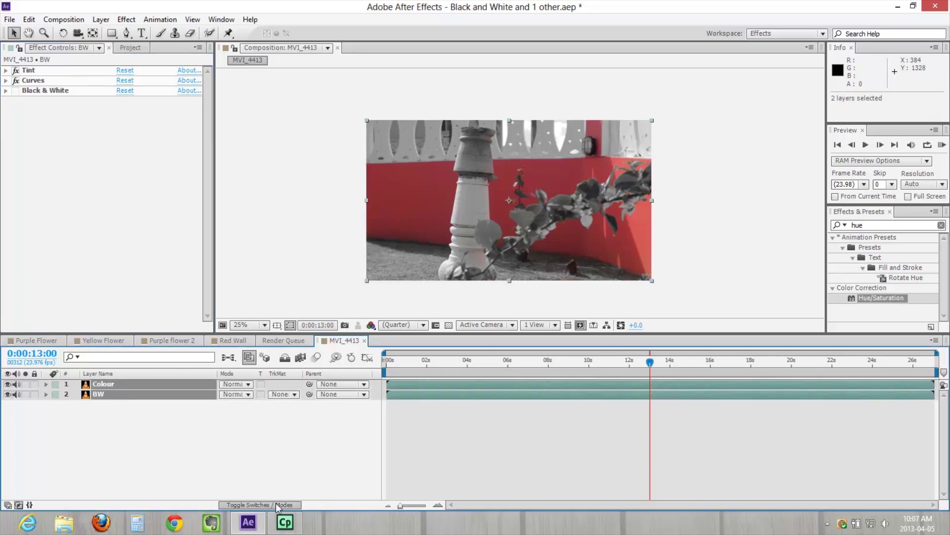
left_click(259, 505)
left_click(251, 394)
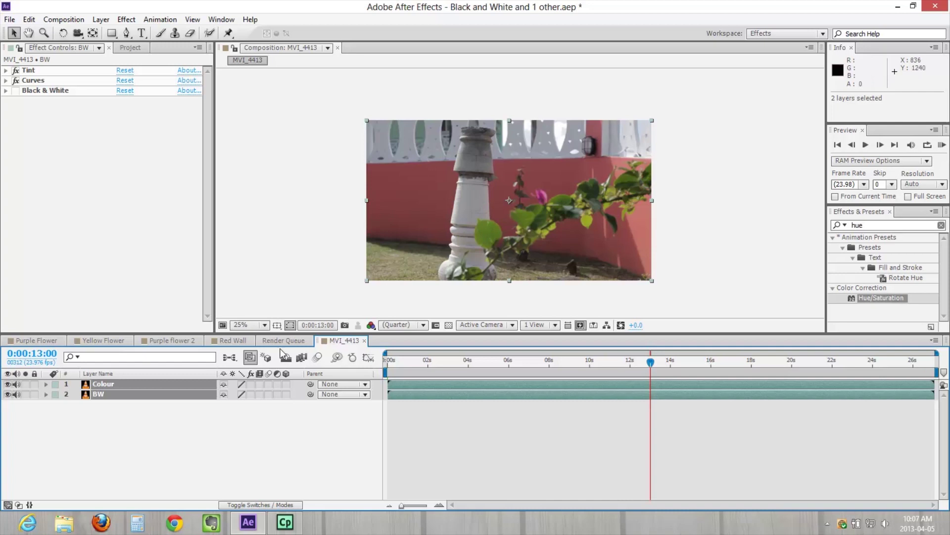
Step: Open the Yellow Flower comp, zoom out, and lock the lower MVI_4410.MOV layer
left_click(111, 340)
key("comma")
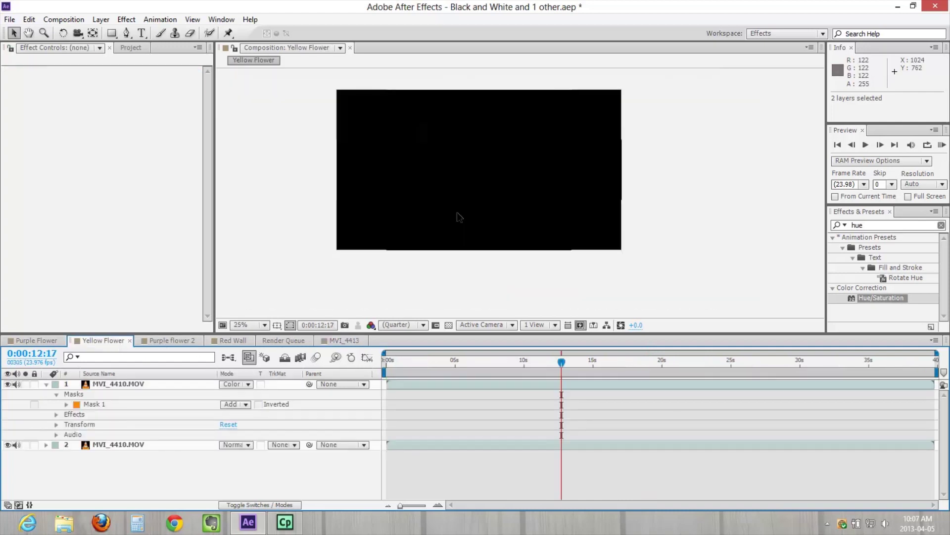
left_click(117, 444)
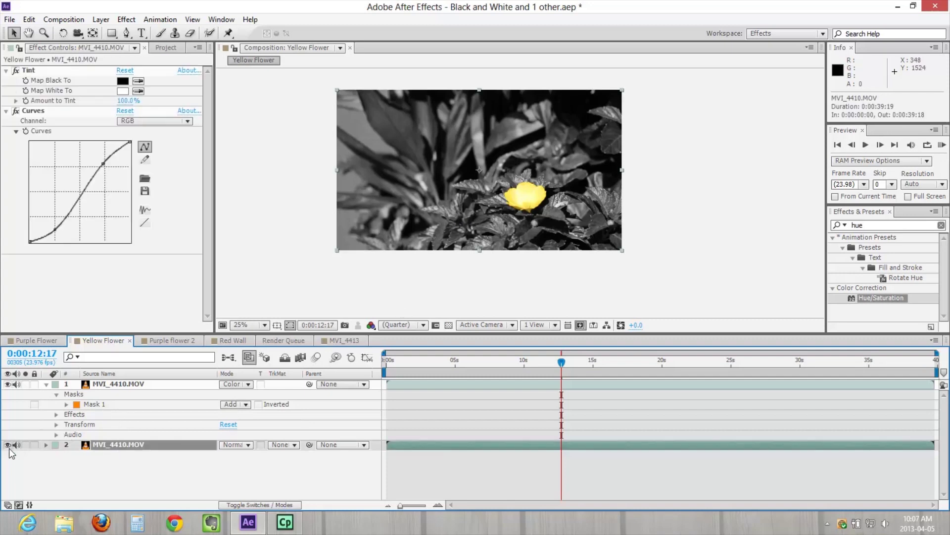
left_click(34, 444)
Step: Switch off the Hue/Saturation effect on the top layer and collapse its properties
left_click(121, 385)
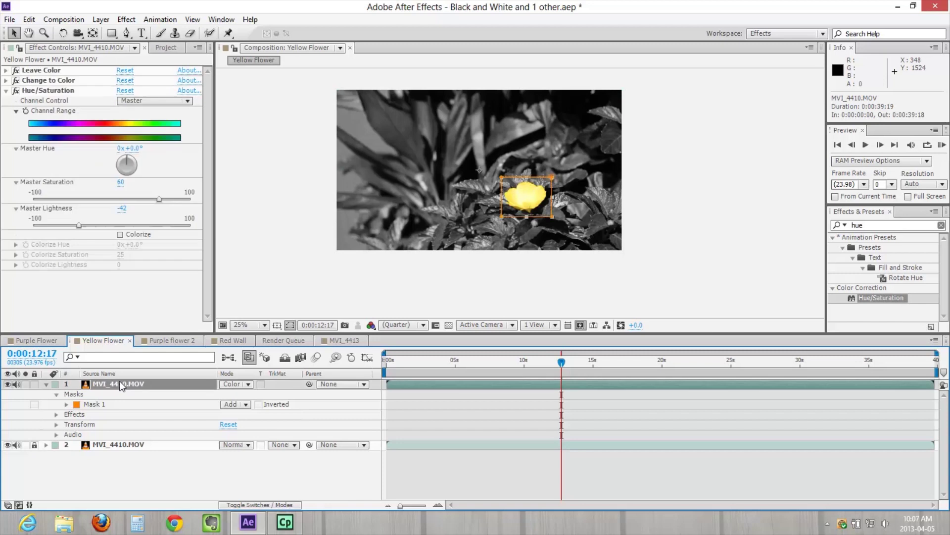
left_click(15, 91)
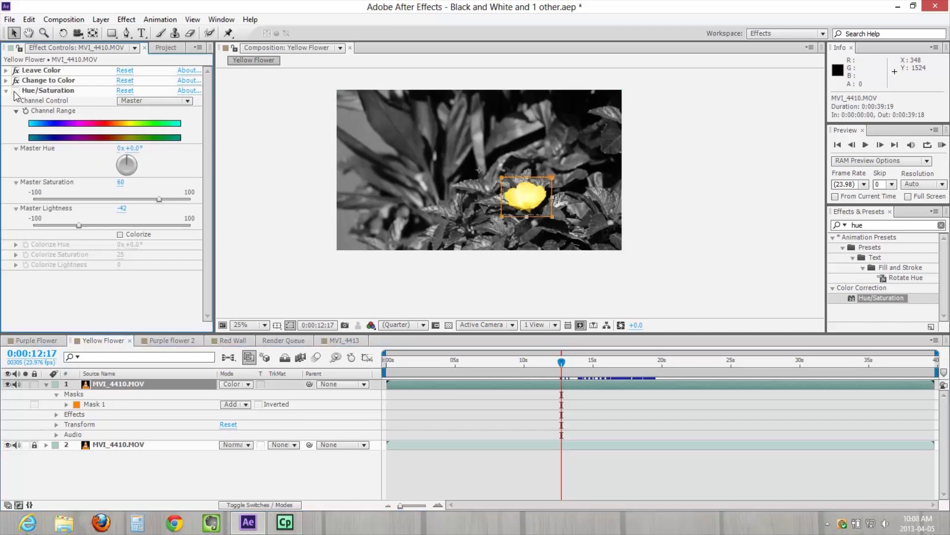
left_click(6, 91)
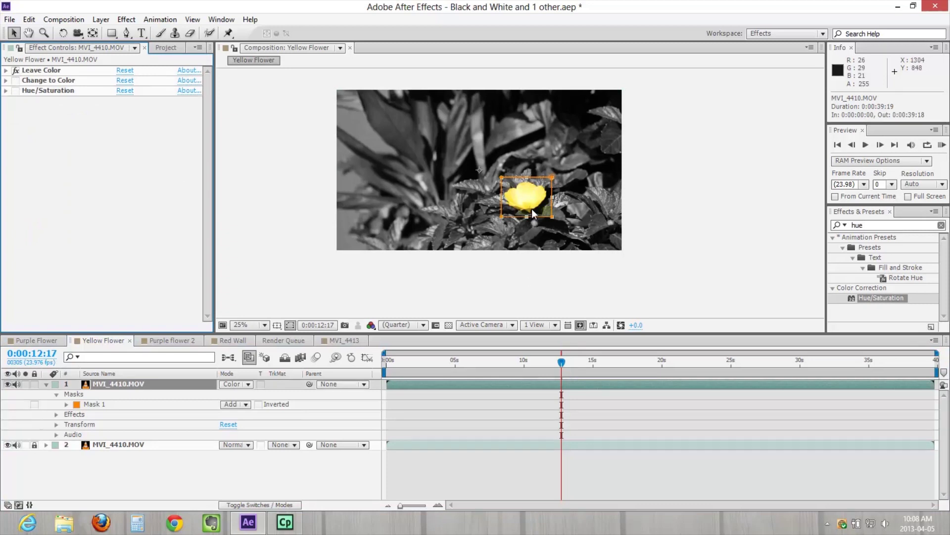
scroll(531, 209, "up", 2)
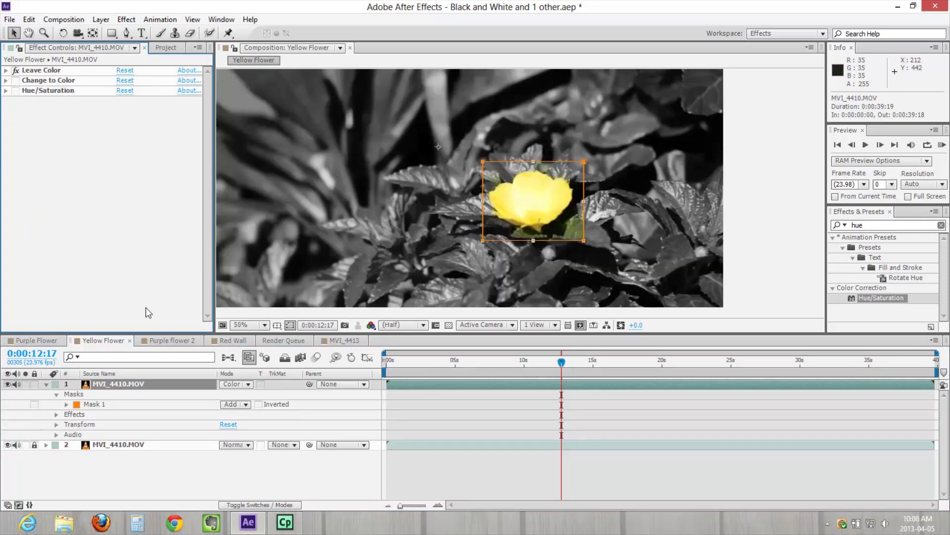
Step: Set Mask 1 mode to None and deselect the layer to view the unmasked result
left_click(238, 404)
left_click(235, 417)
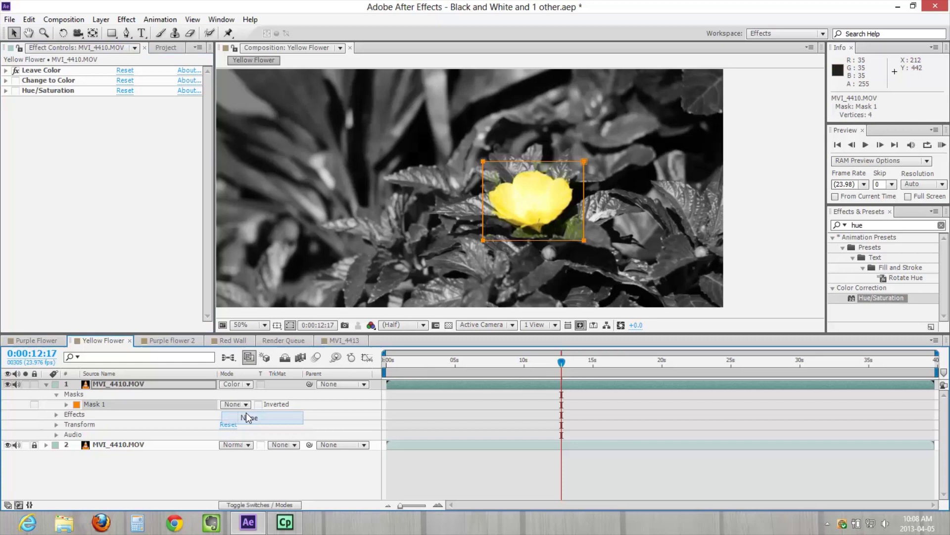
scroll(317, 256, "down", 2)
left_click(291, 460)
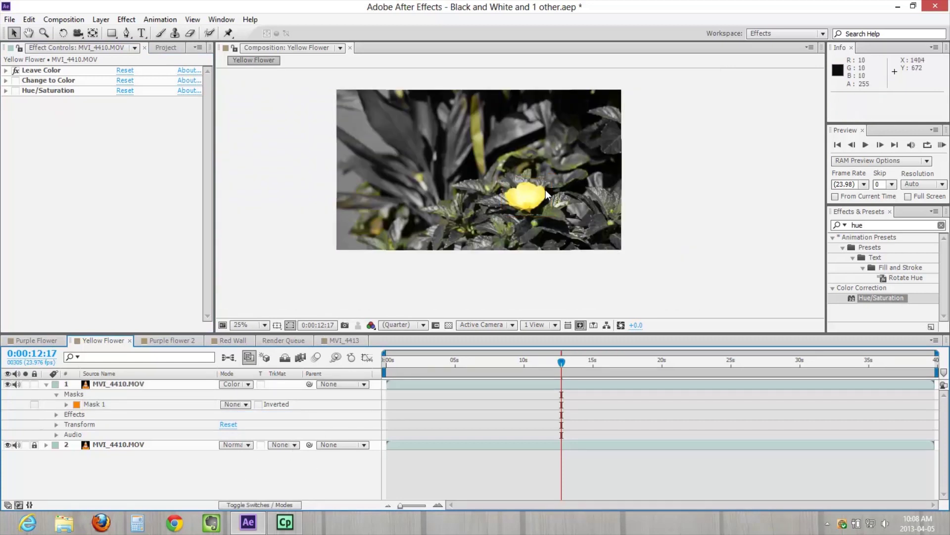
Step: Show layer names in the timeline and set Mask 1 back to Add
left_click(133, 375)
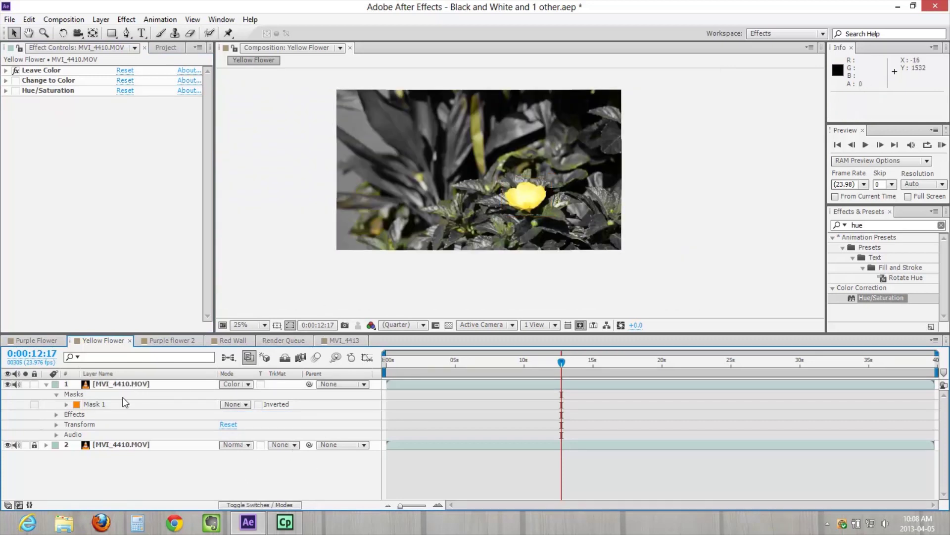
left_click(98, 403)
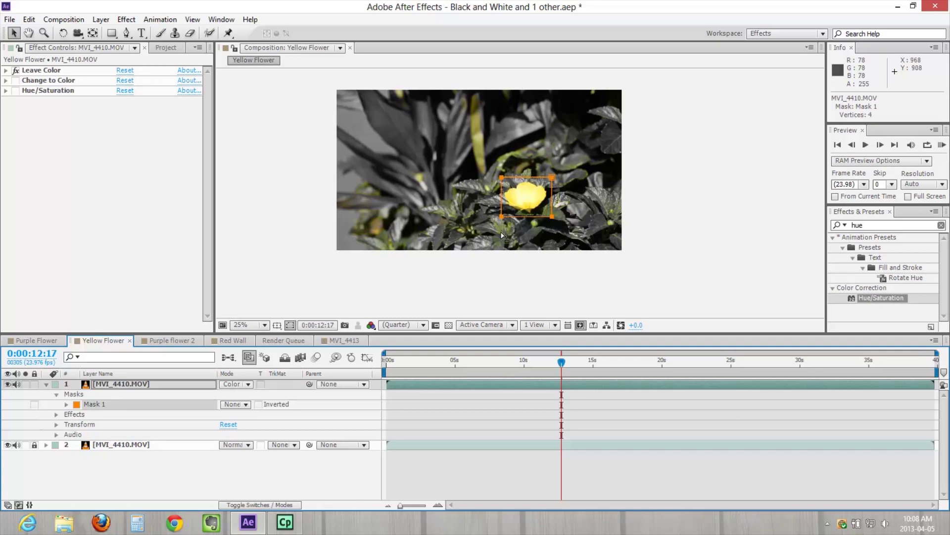
scroll(533, 202, "up", 2)
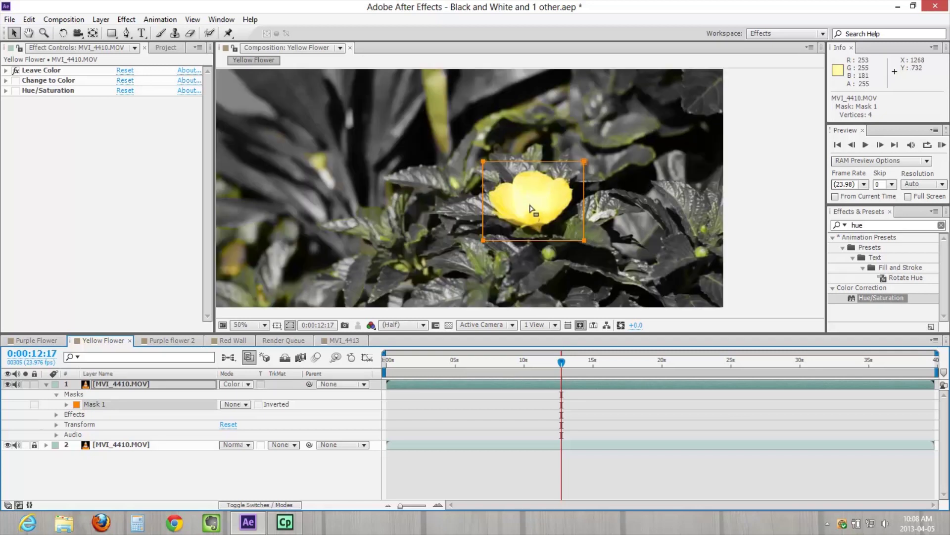
left_click(235, 404)
left_click(247, 430)
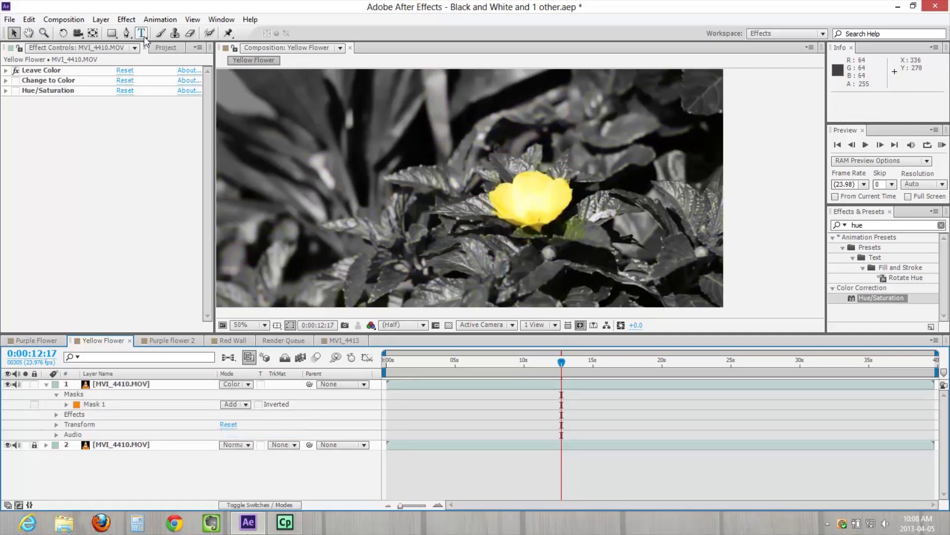
Step: Pick the Rectangle tool, select the top layer, and zoom the viewer to 100%
left_click(127, 34)
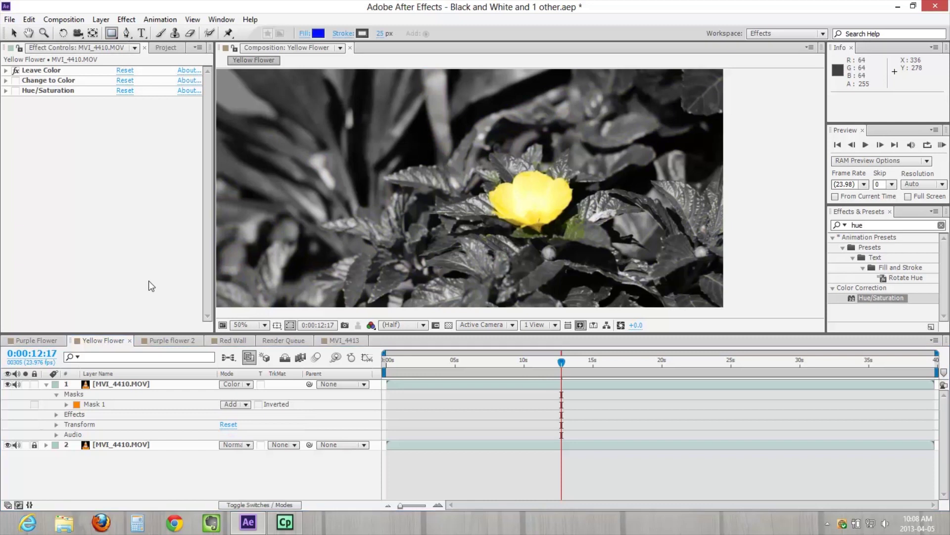
left_click(57, 71)
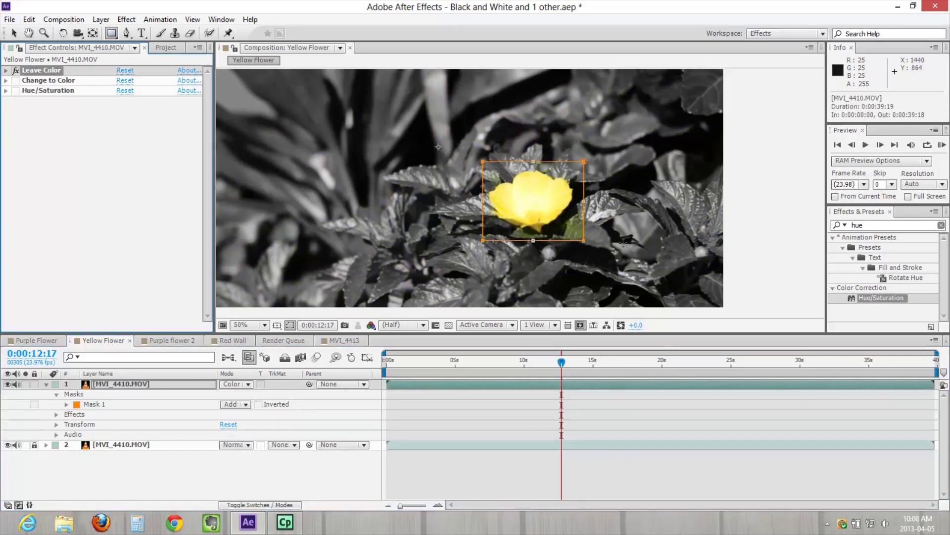
key("period")
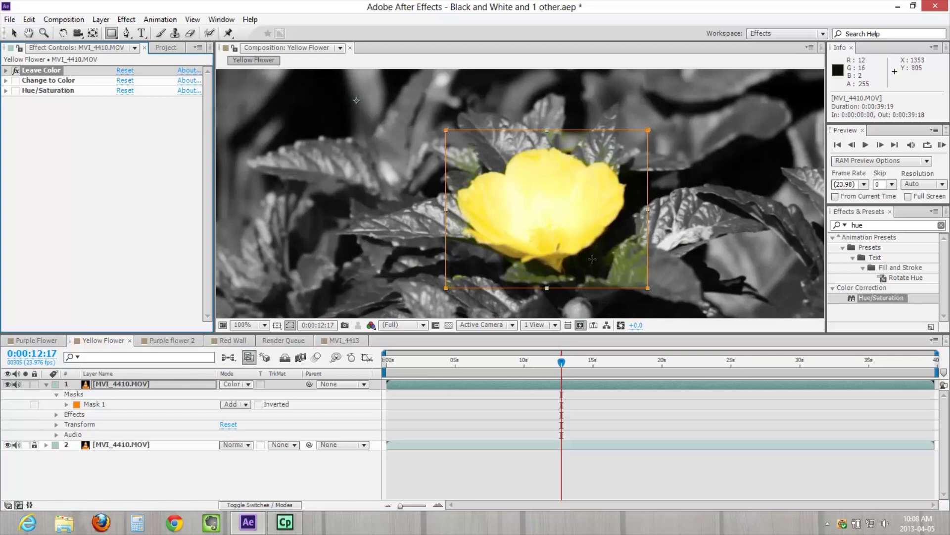
Step: Find the Change to Color effect via an Effects search for 'change' and expand its settings
left_click(6, 82)
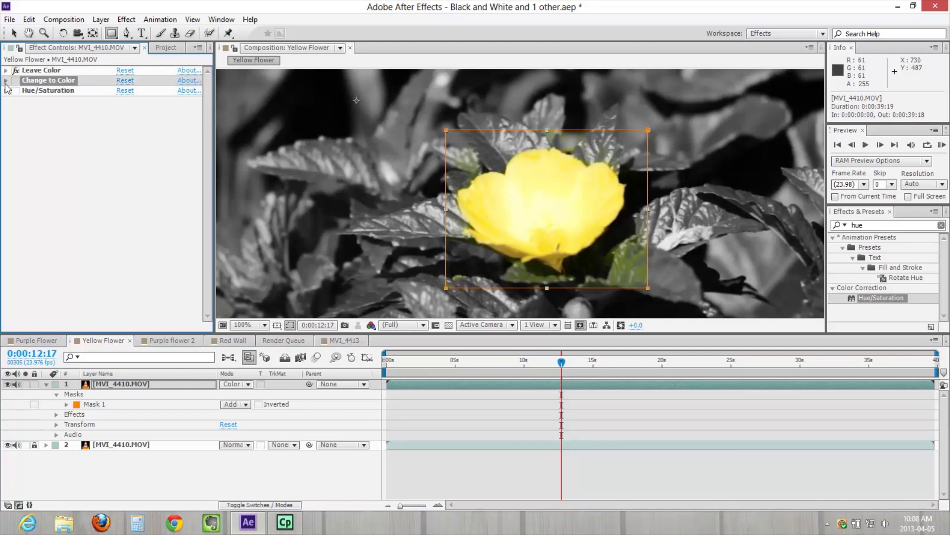
left_click(6, 80)
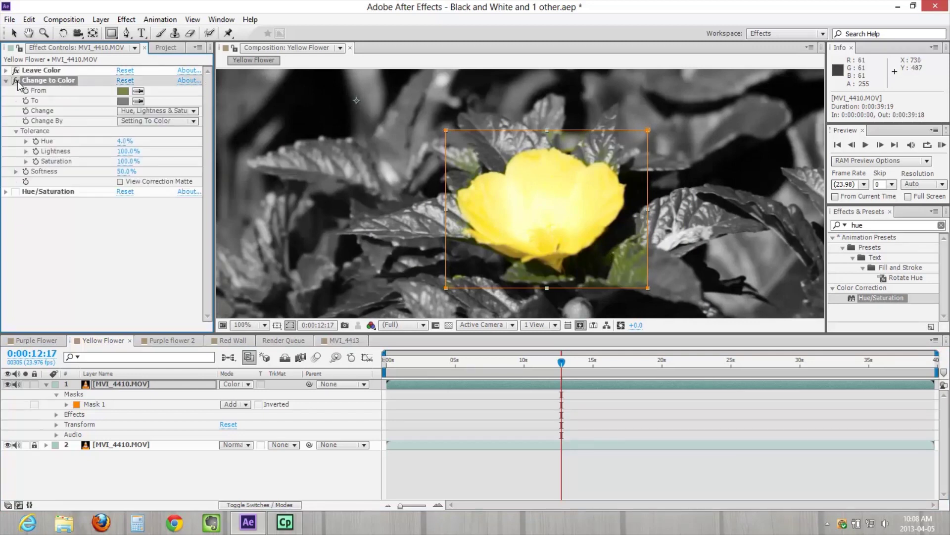
left_click(868, 226)
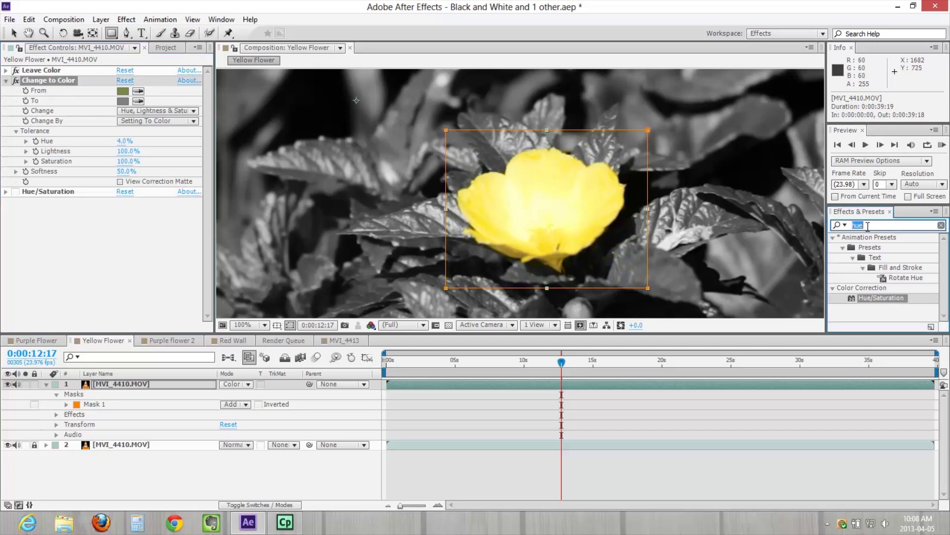
type("change")
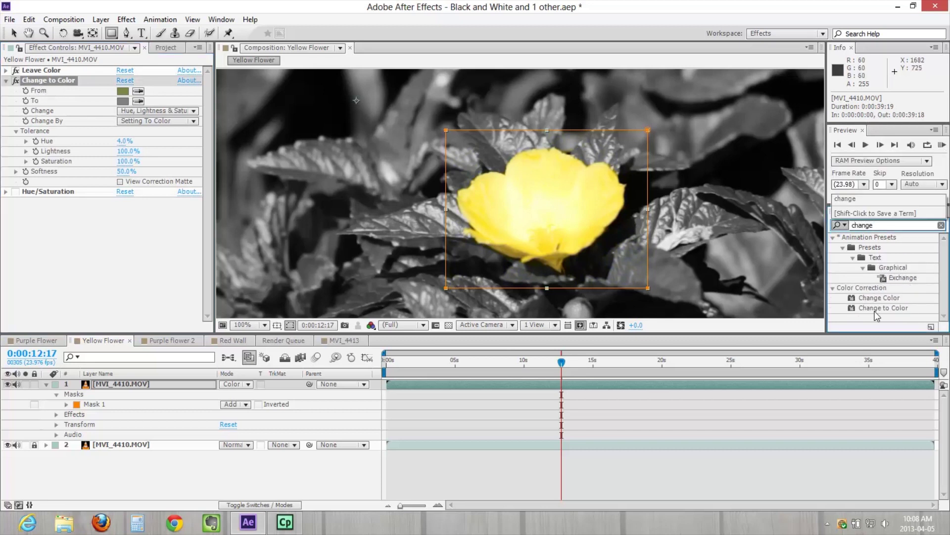
left_click(875, 312)
left_click(51, 92)
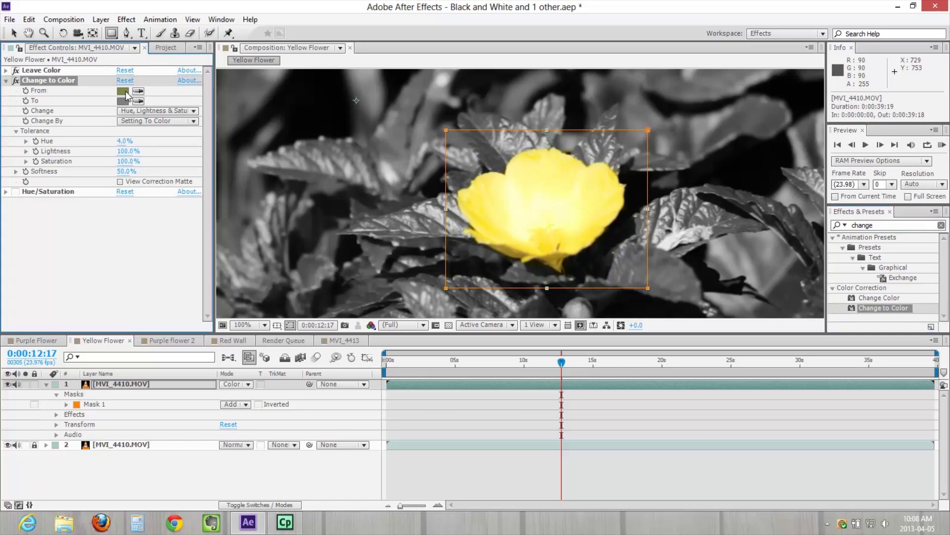
Step: Set the Change to Color target colour to grey 808080
left_click(123, 101)
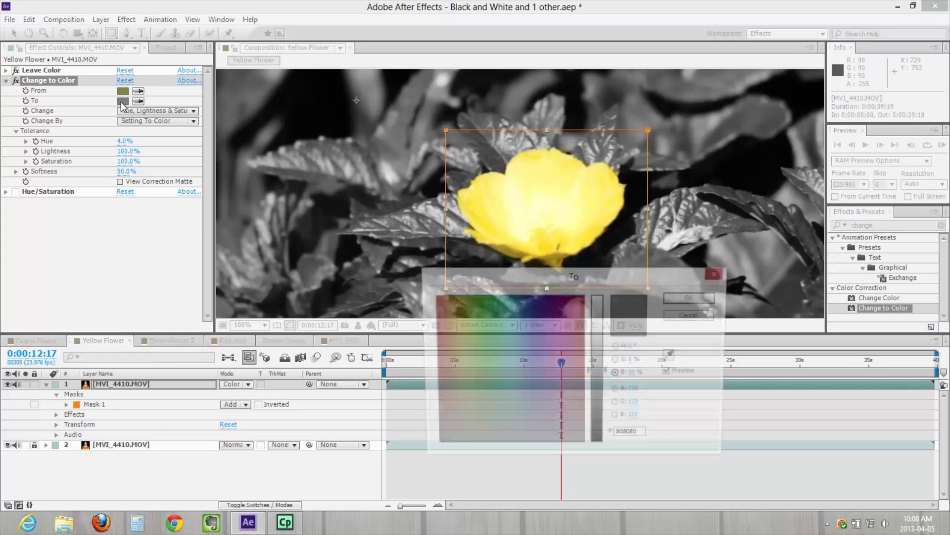
left_click(687, 299)
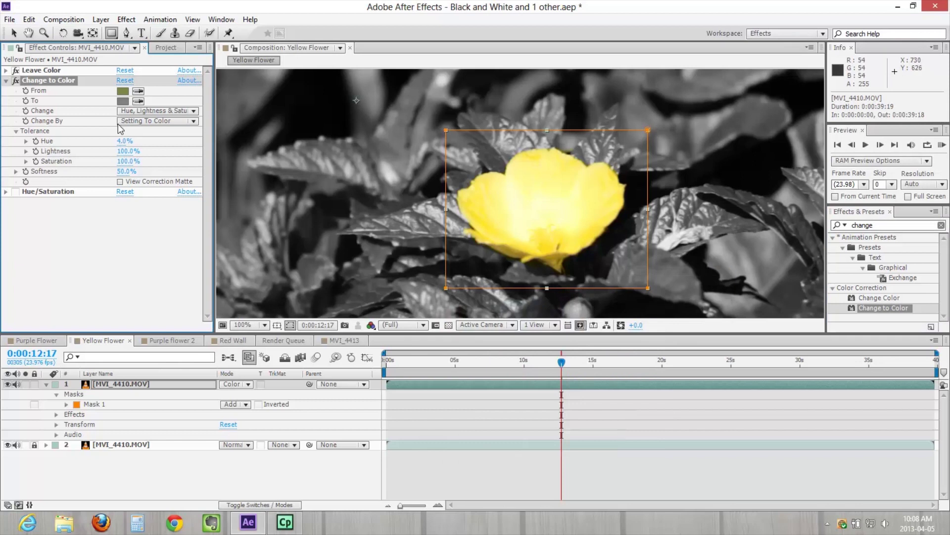
key("v")
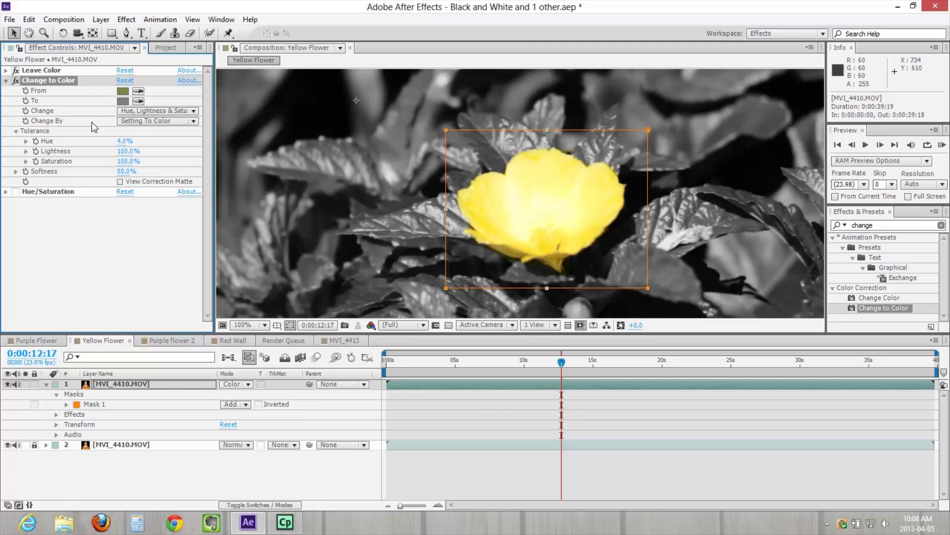
Step: Try Change set to Hue, then restore Hue, Lightness & Saturation and collapse the effect
left_click(137, 108)
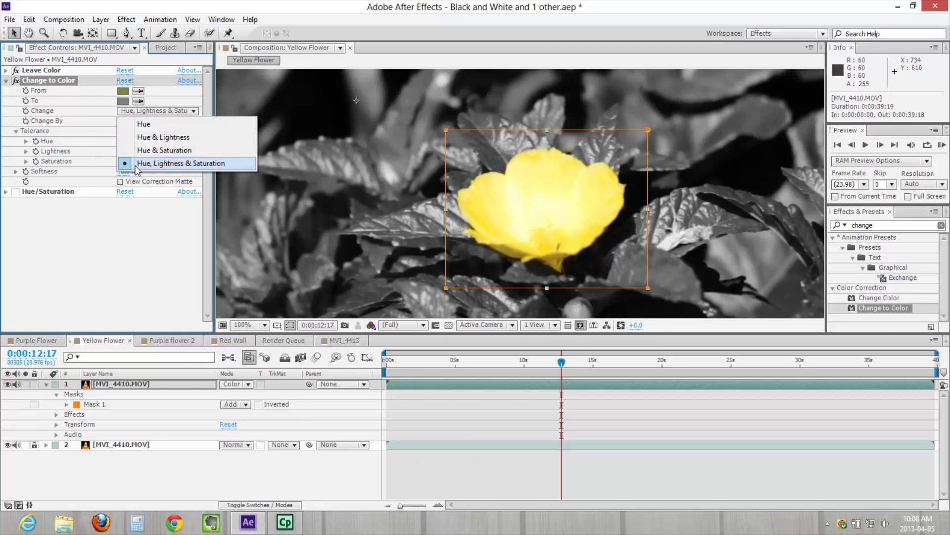
left_click(157, 124)
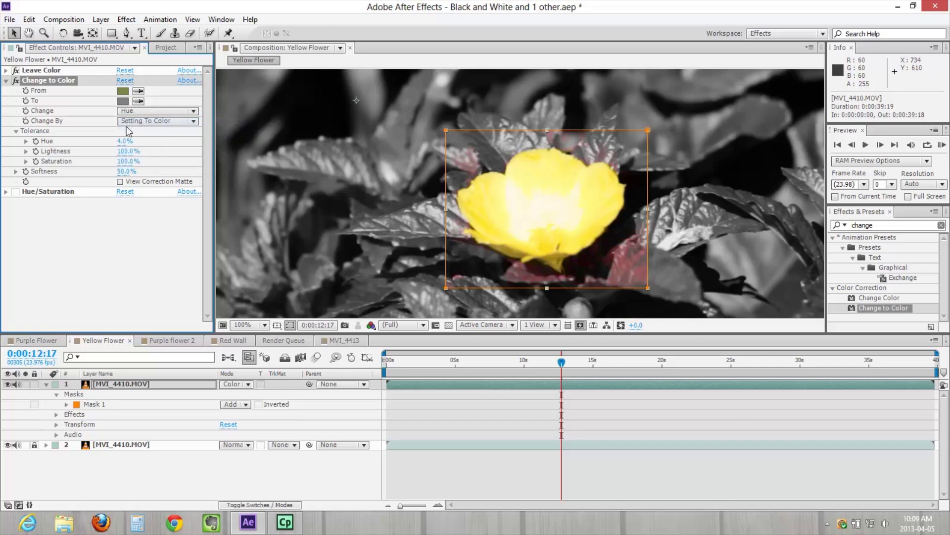
left_click(147, 115)
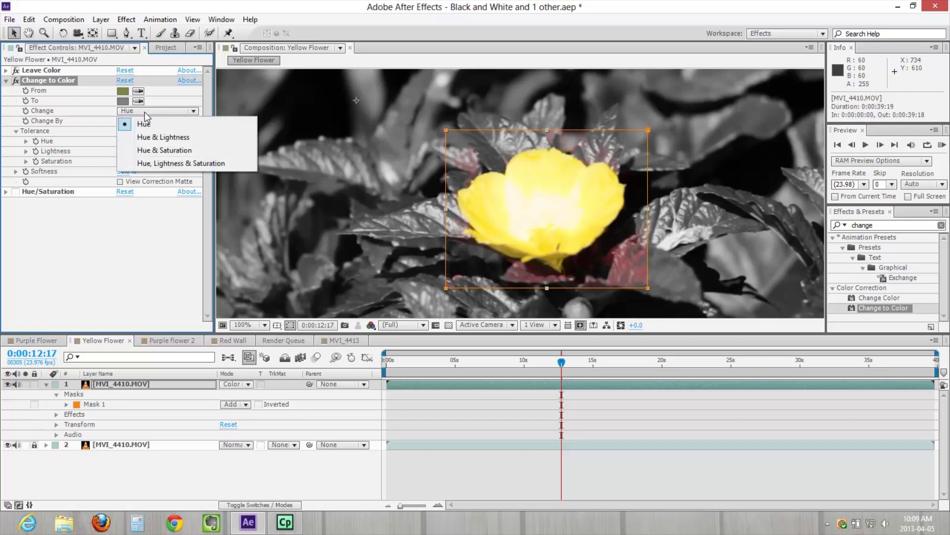
left_click(148, 166)
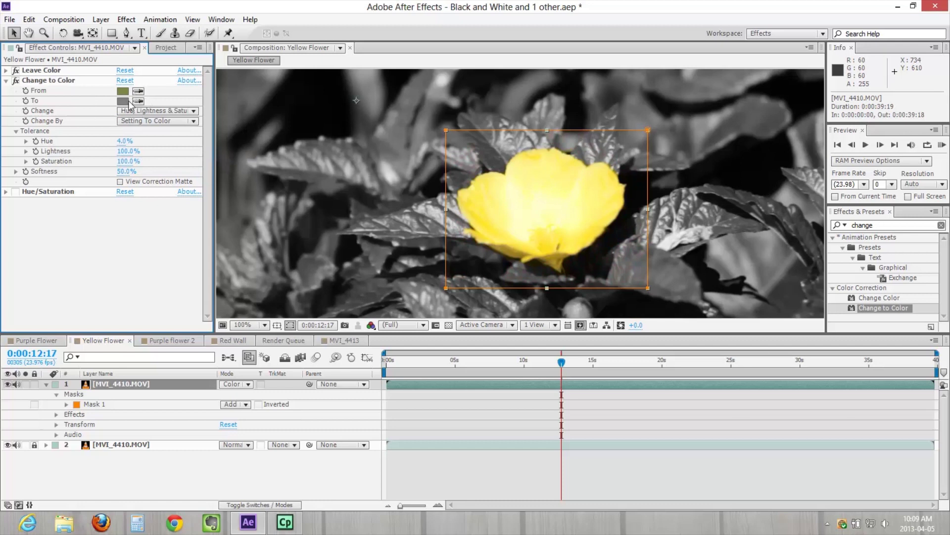
left_click(6, 81)
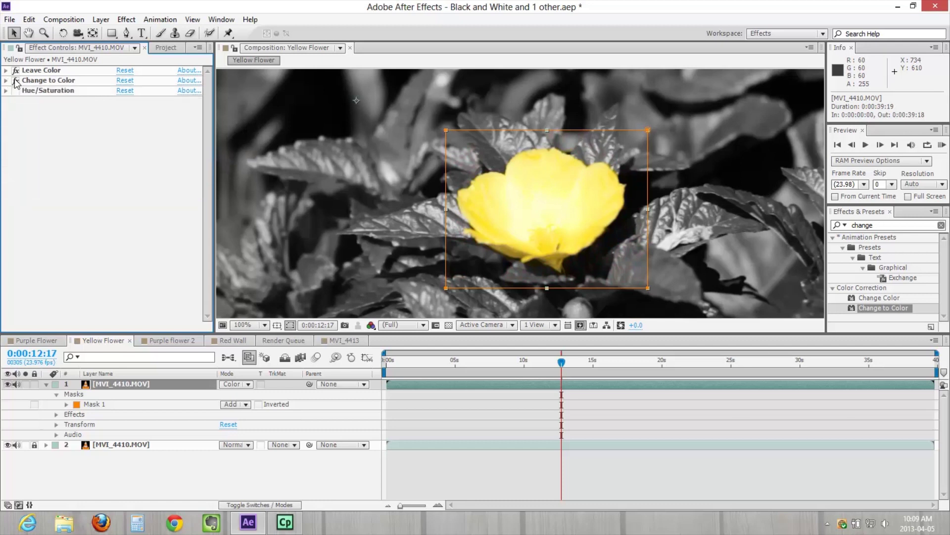
Step: Apply Color Key from a 'color key' search and sample the green foliage as key colour
left_click(871, 225)
type("co")
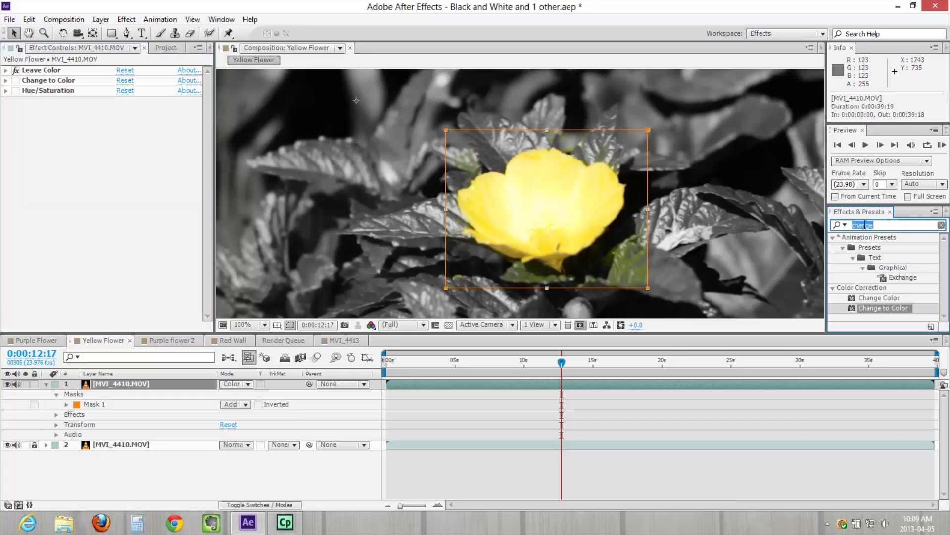
type("lor ")
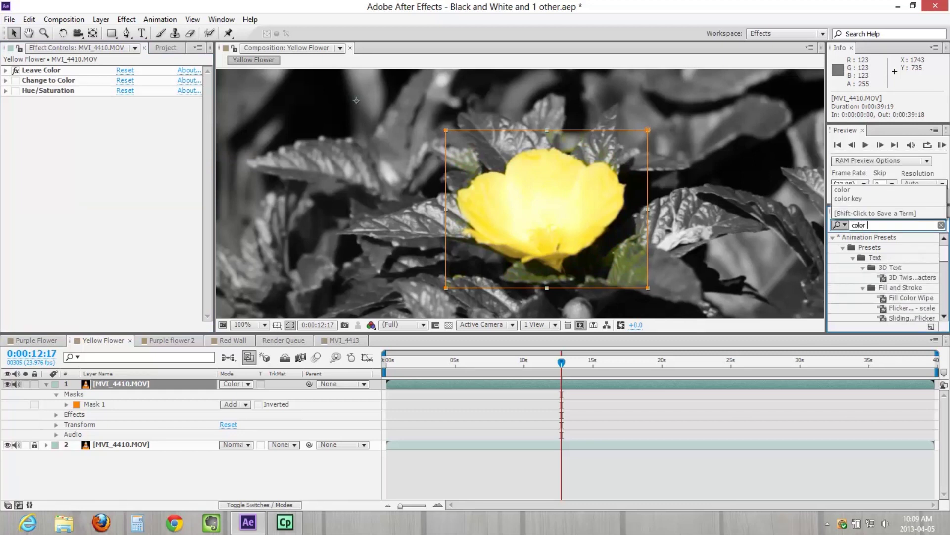
type("key")
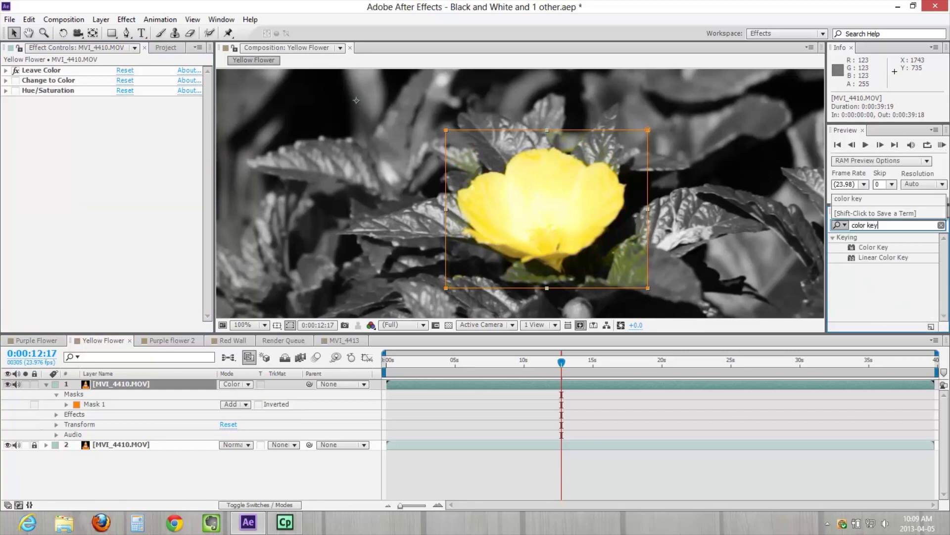
left_click_drag(882, 250, 51, 81)
left_click(138, 91)
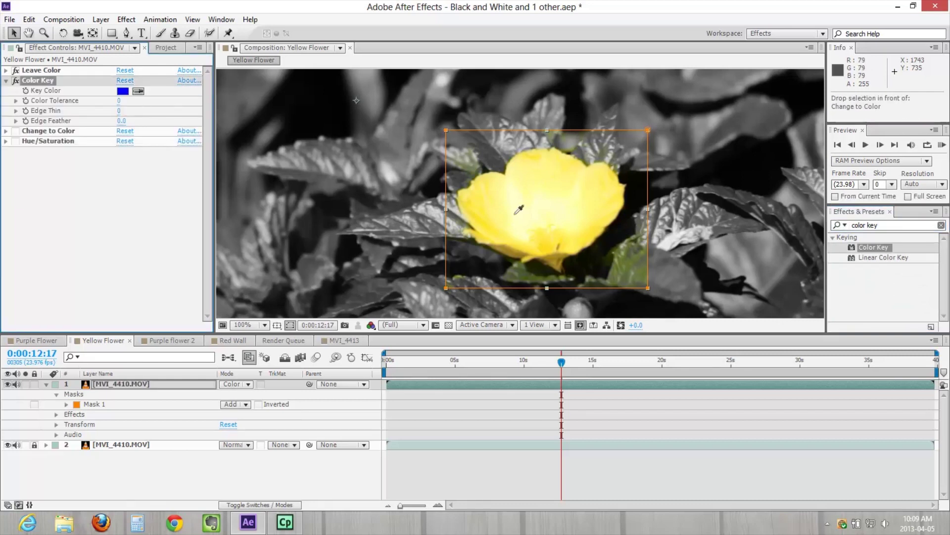
left_click(637, 256)
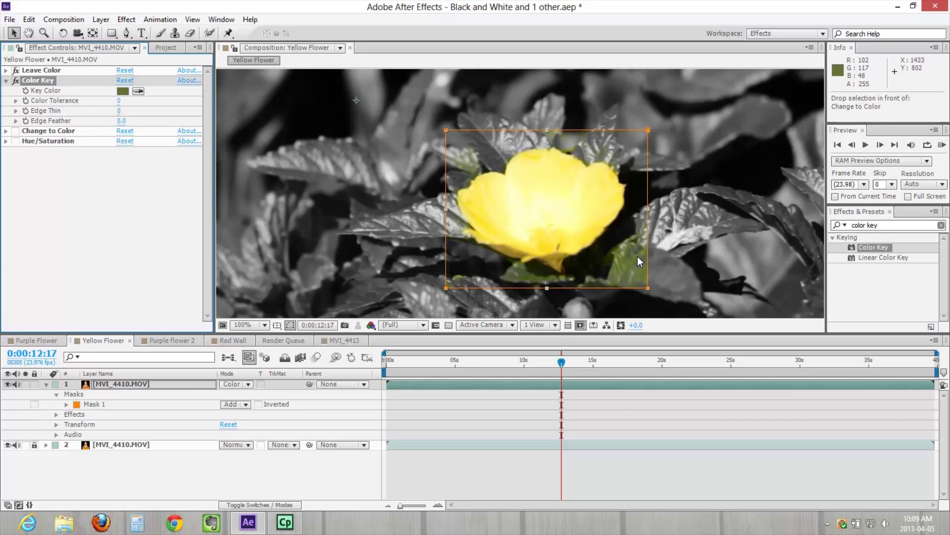
left_click(138, 91)
Step: Tune Color Key to Color Tolerance 91 and Edge Feather 6.1, then collapse it
left_click_drag(121, 99, 200, 98)
left_click_drag(43, 81, 44, 127)
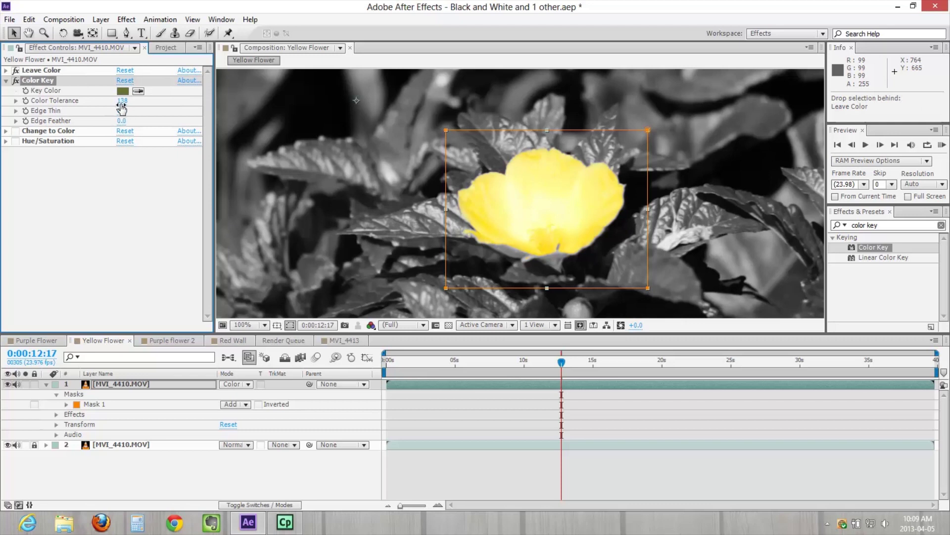
left_click_drag(121, 101, 150, 115)
left_click(95, 183)
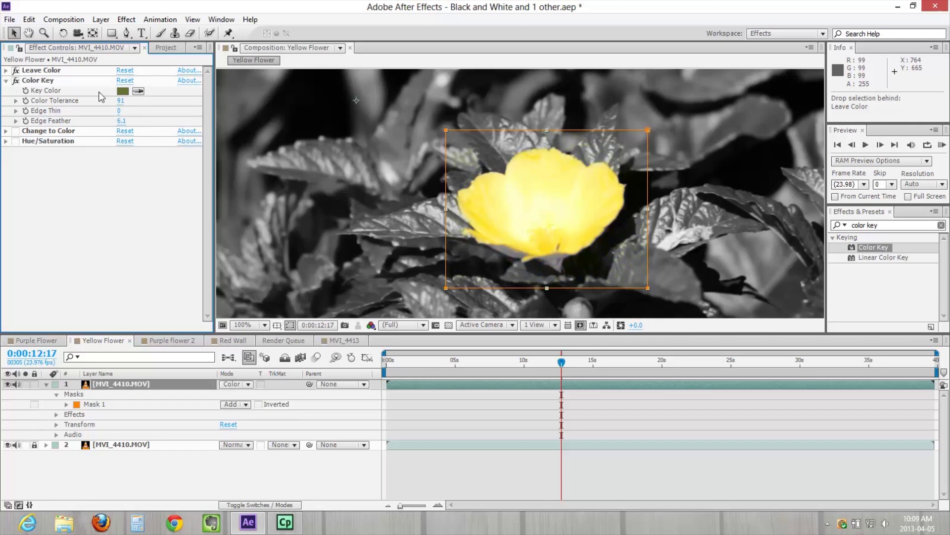
left_click(46, 82)
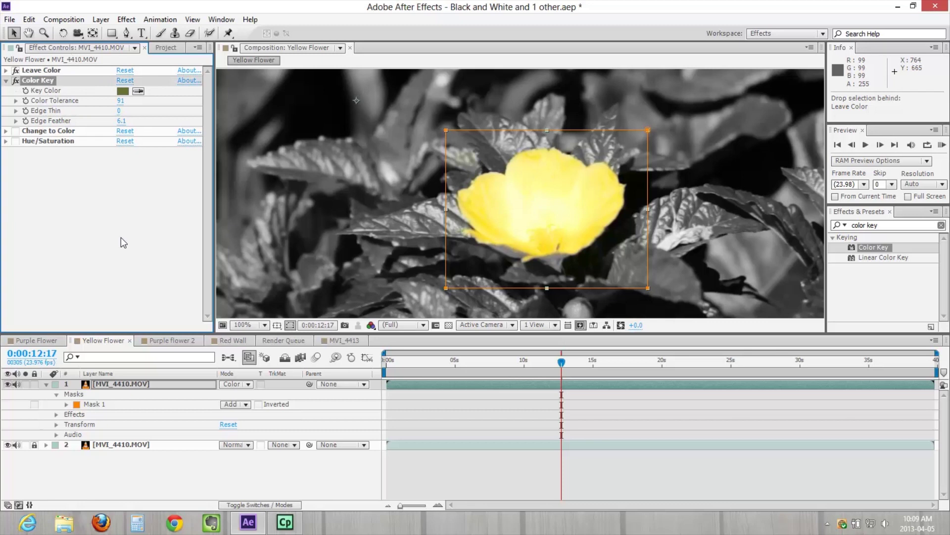
left_click(128, 255)
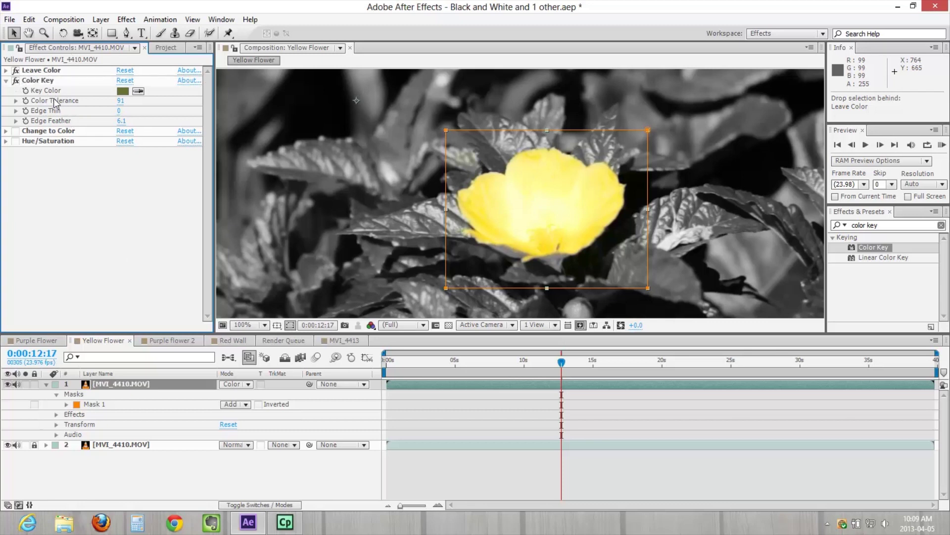
left_click(6, 81)
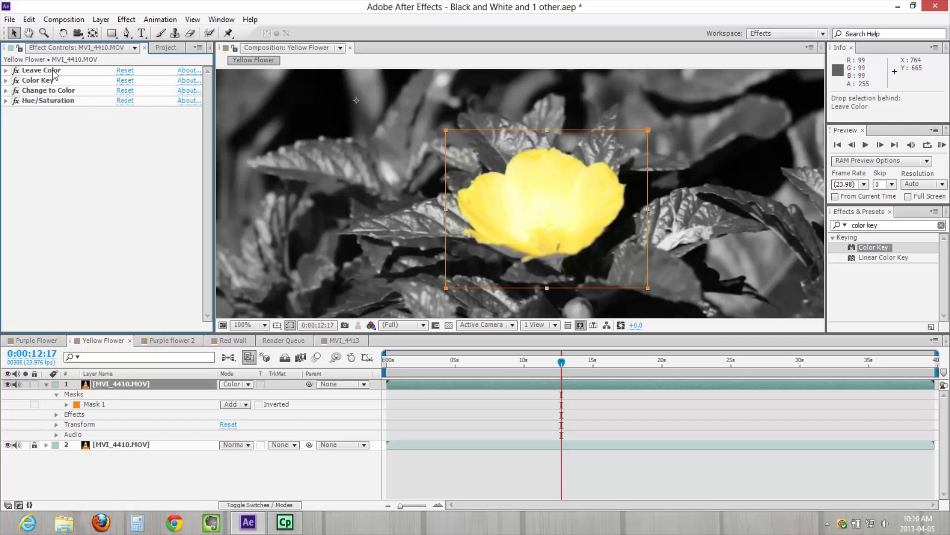
Step: Review the Leave Color, Color Key and Change to Color effects, then select Hue/Saturation
left_click(49, 71)
left_click(5, 72)
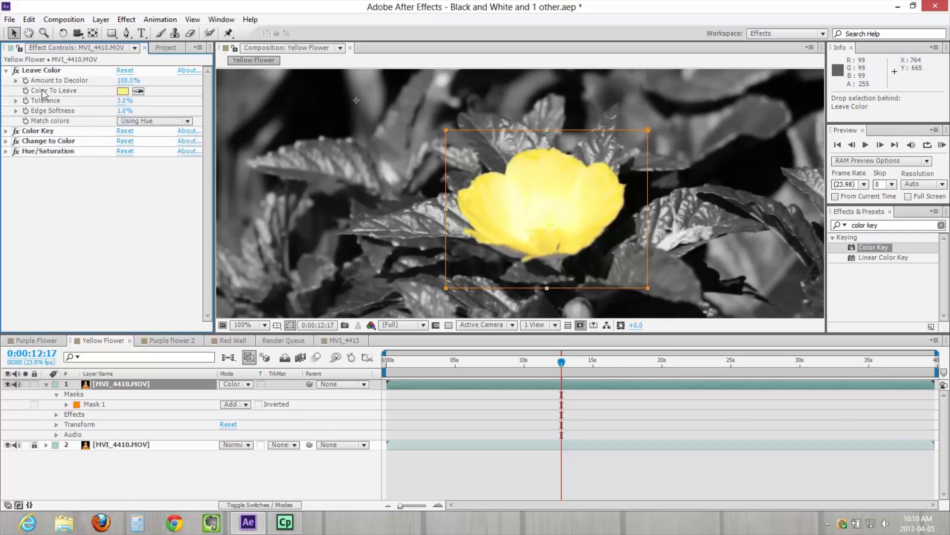
left_click(5, 72)
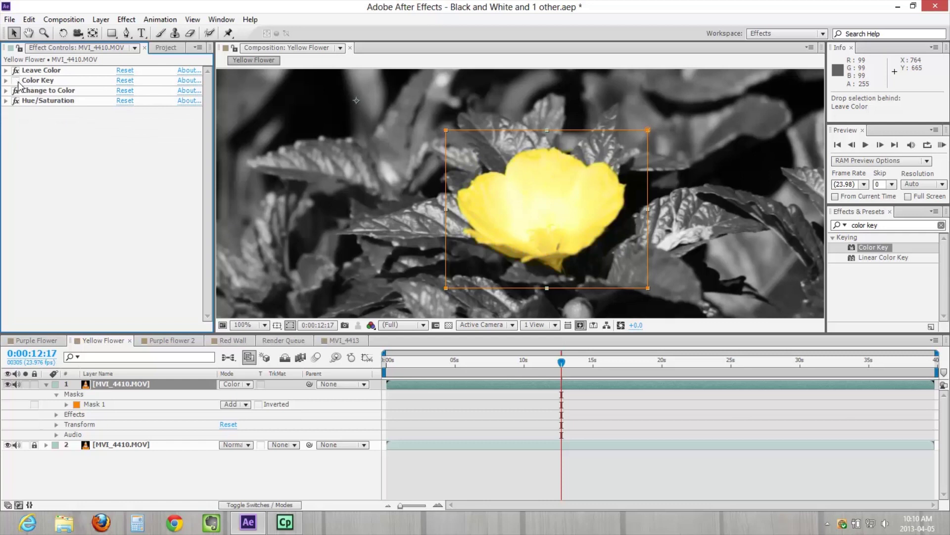
left_click(20, 81)
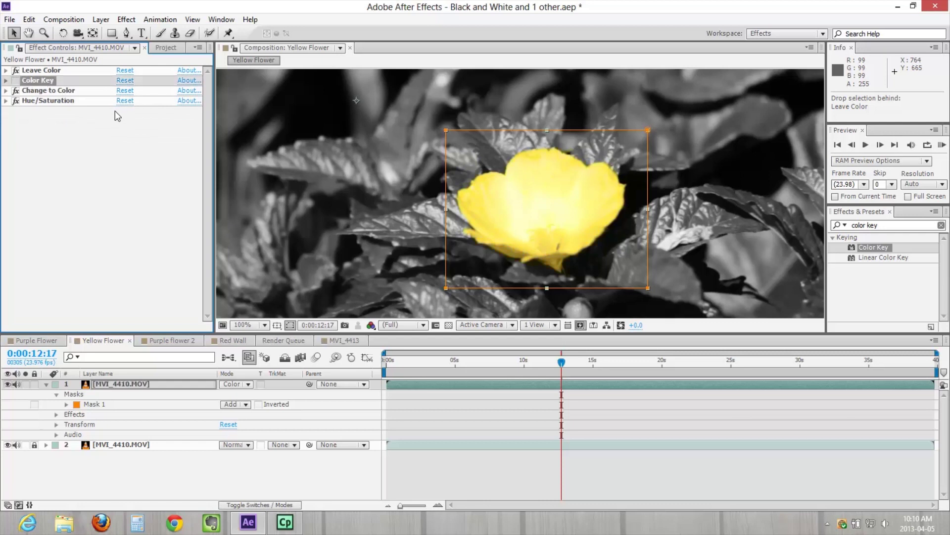
left_click(44, 91)
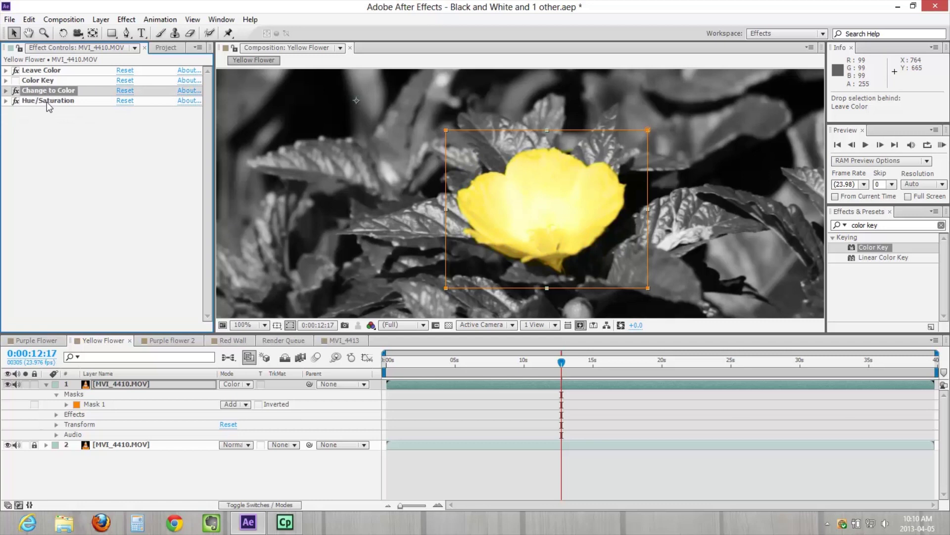
left_click(40, 100)
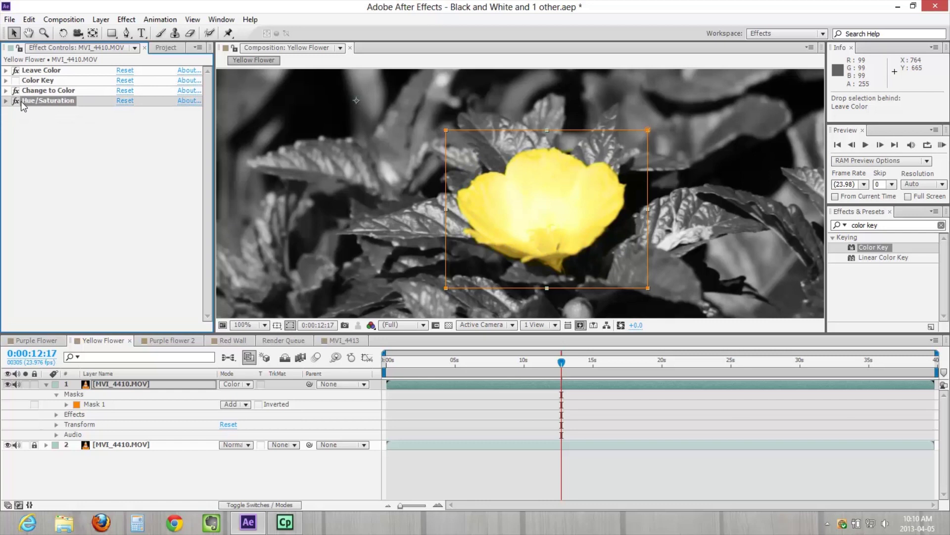
Step: Set Hue/Saturation Master Saturation to 13 and Master Lightness to -20, then deselect the layer
scroll(500, 235, "down", 2)
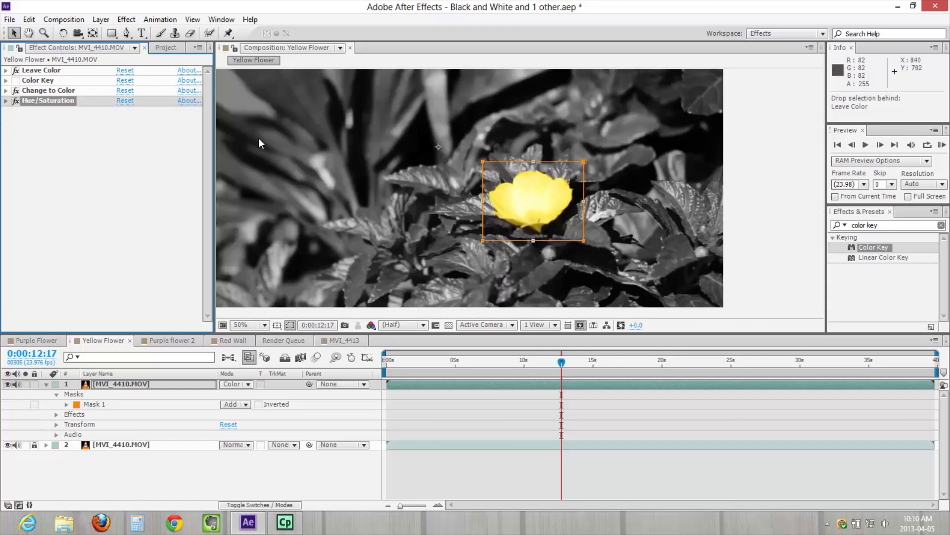
left_click(6, 101)
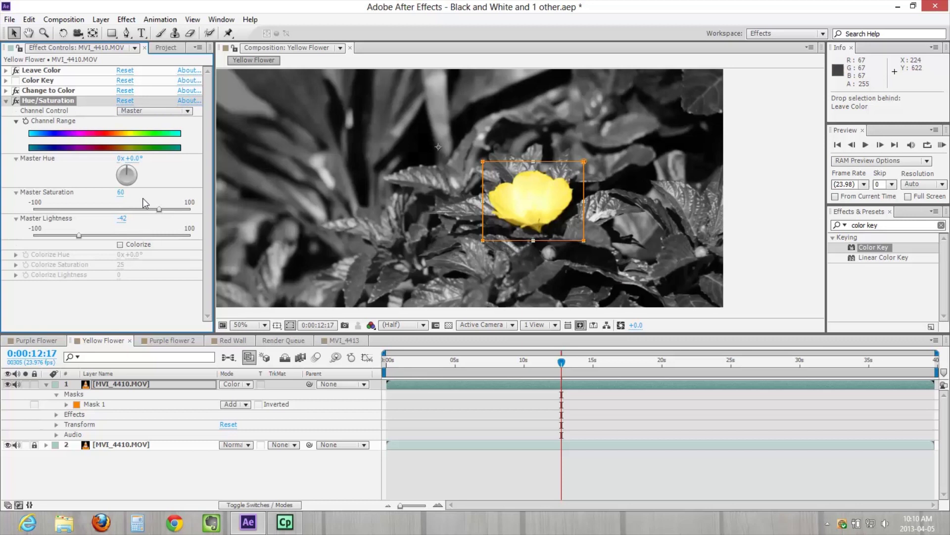
left_click_drag(145, 212, 122, 208)
mouse_move(85, 235)
left_mouse_down()
mouse_move(118, 236)
mouse_move(97, 236)
left_mouse_up()
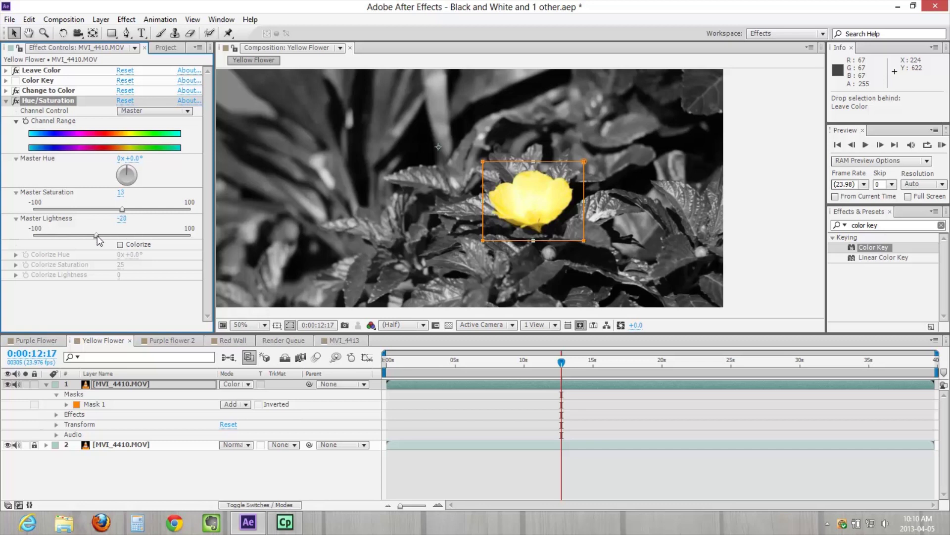
left_click(212, 478)
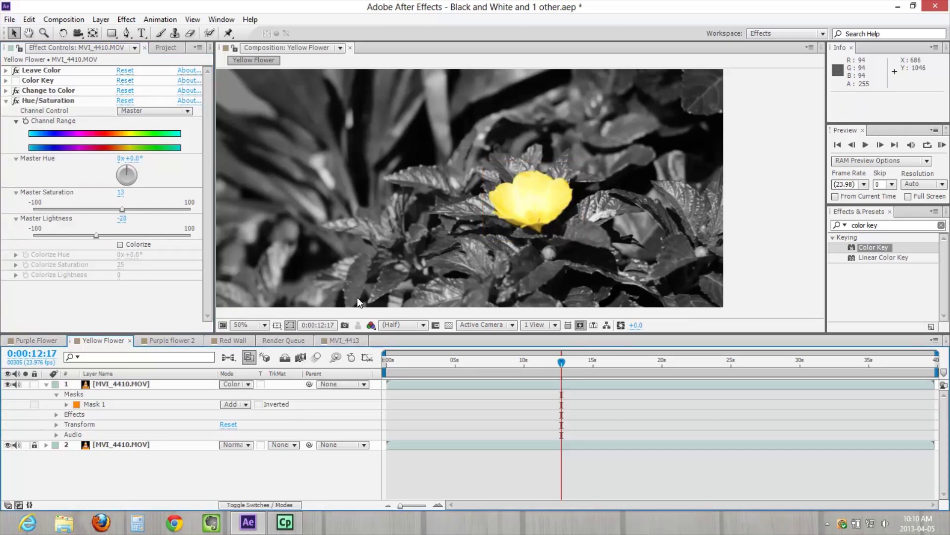